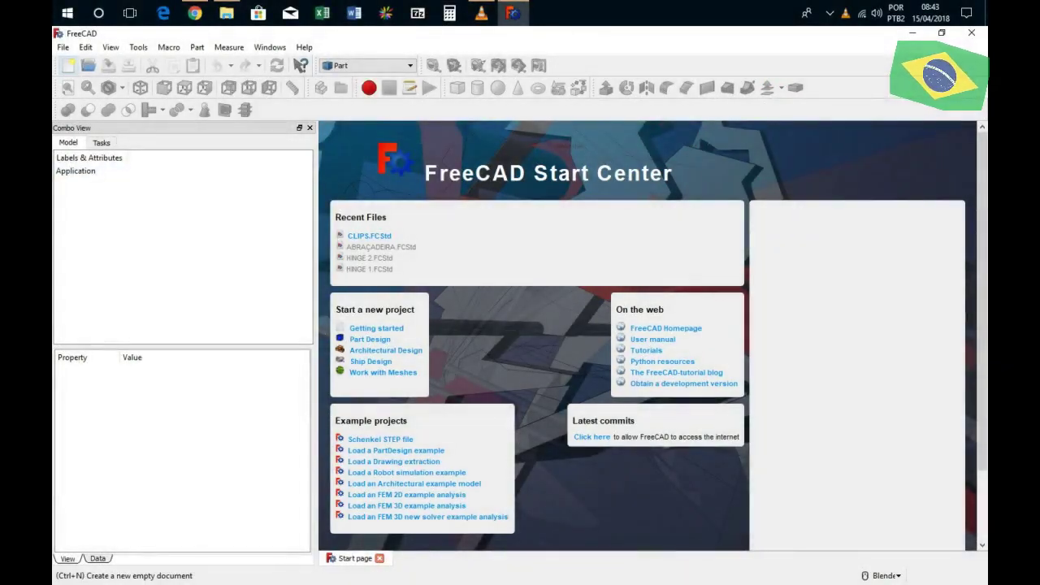
# Create a new document and add a Part Cube
pyautogui.click(67, 65)
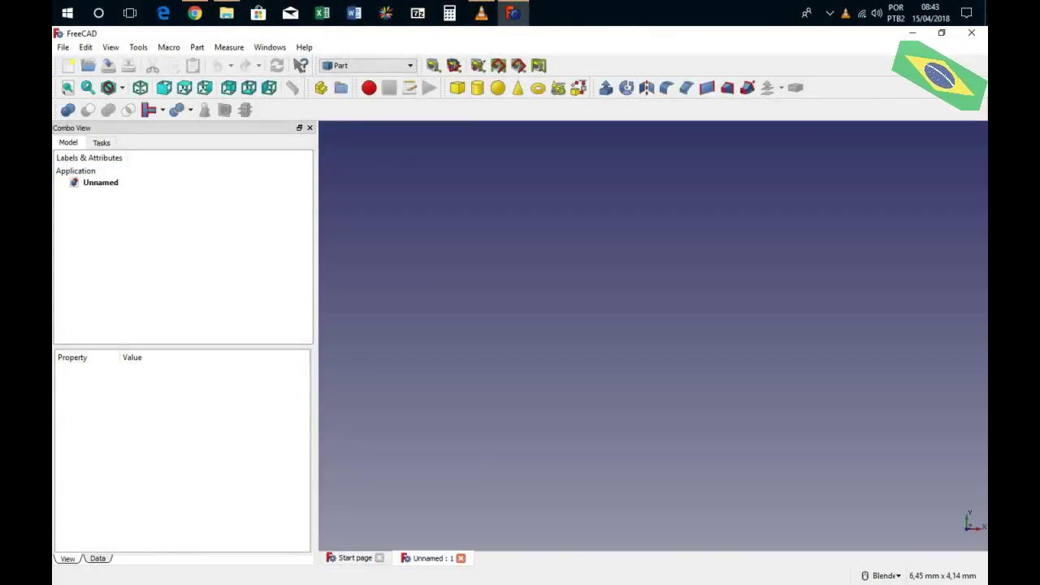
pyautogui.click(457, 88)
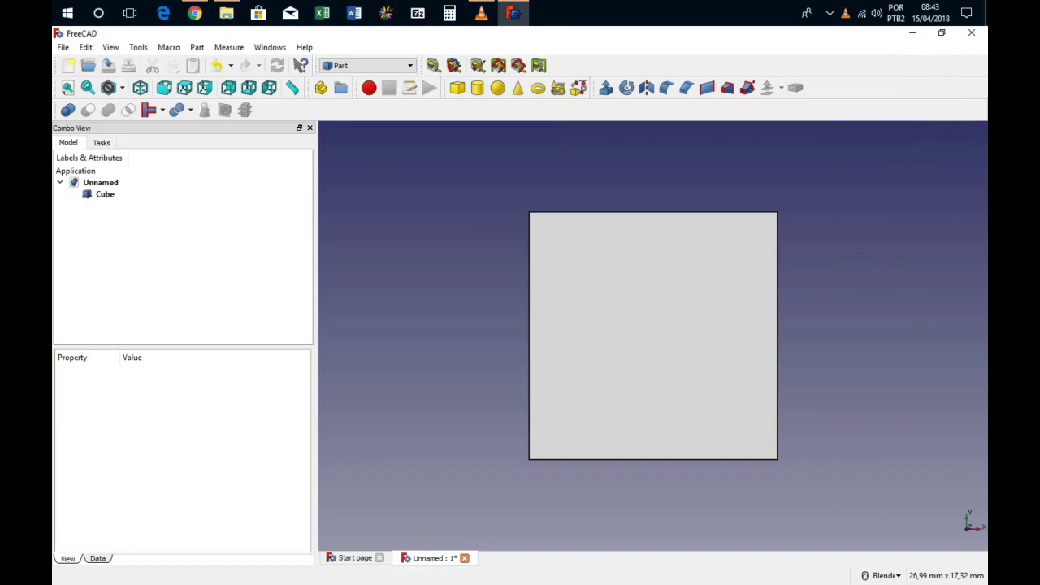
pyautogui.press('super+plus')
pyautogui.scroll(-5, 526, 338)
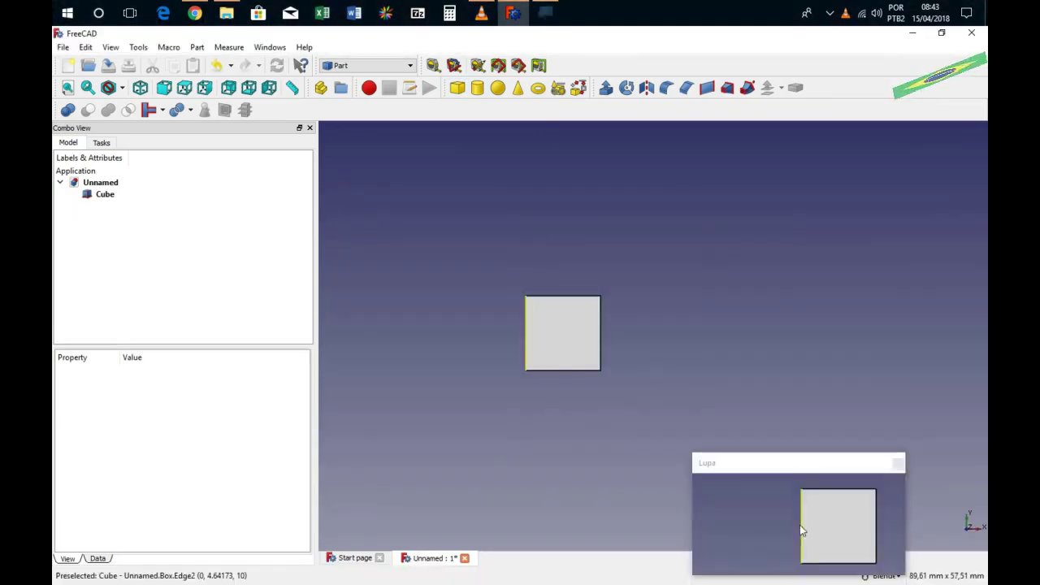
pyautogui.scroll(2, 397, 401)
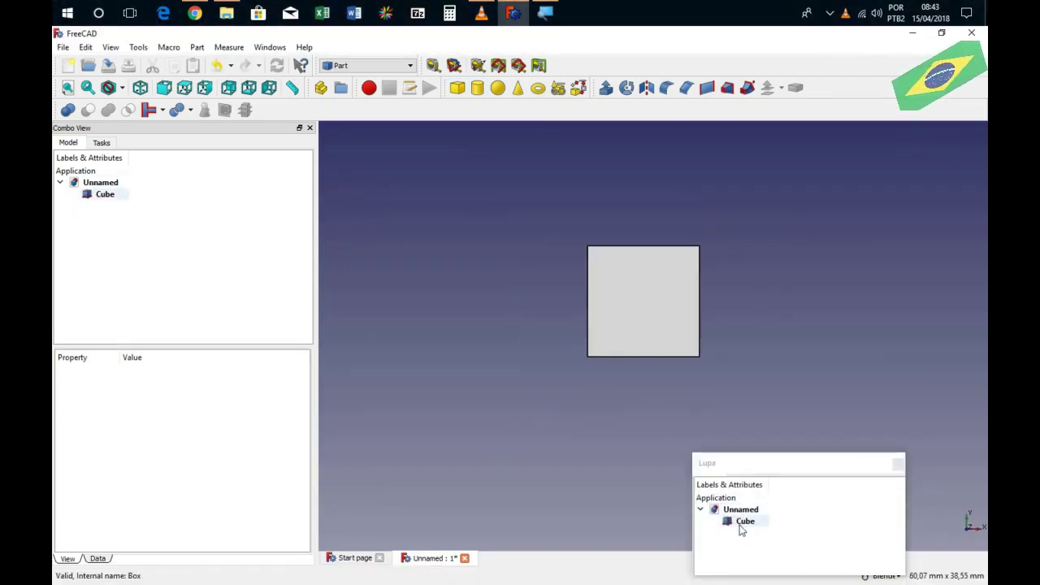
# Resize the Cube to Length 1 mm, Width 20 mm, Height 1 mm and view it isometrically
pyautogui.click(104, 195)
pyautogui.click(97, 559)
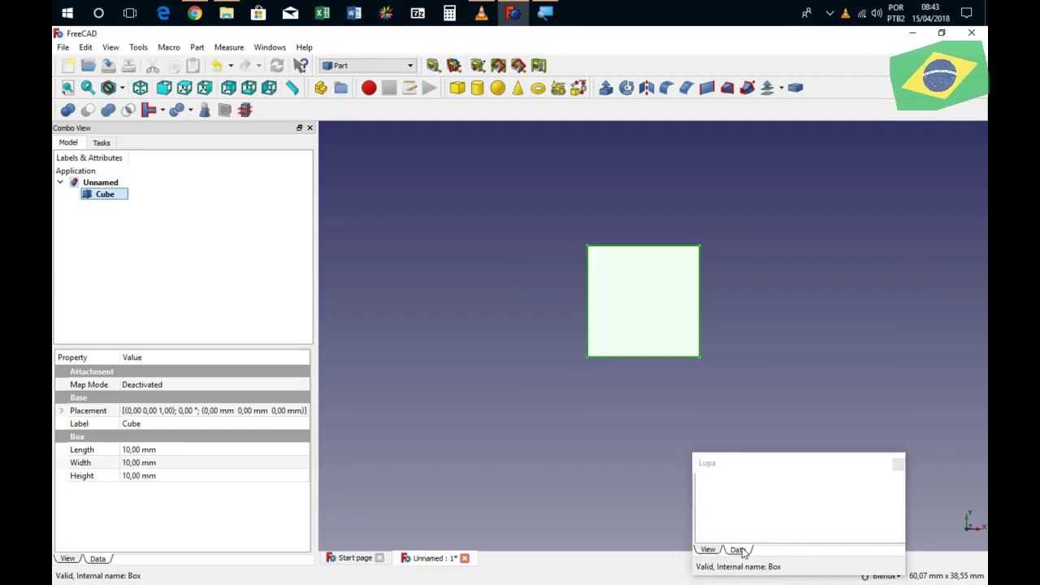
pyautogui.click(131, 450)
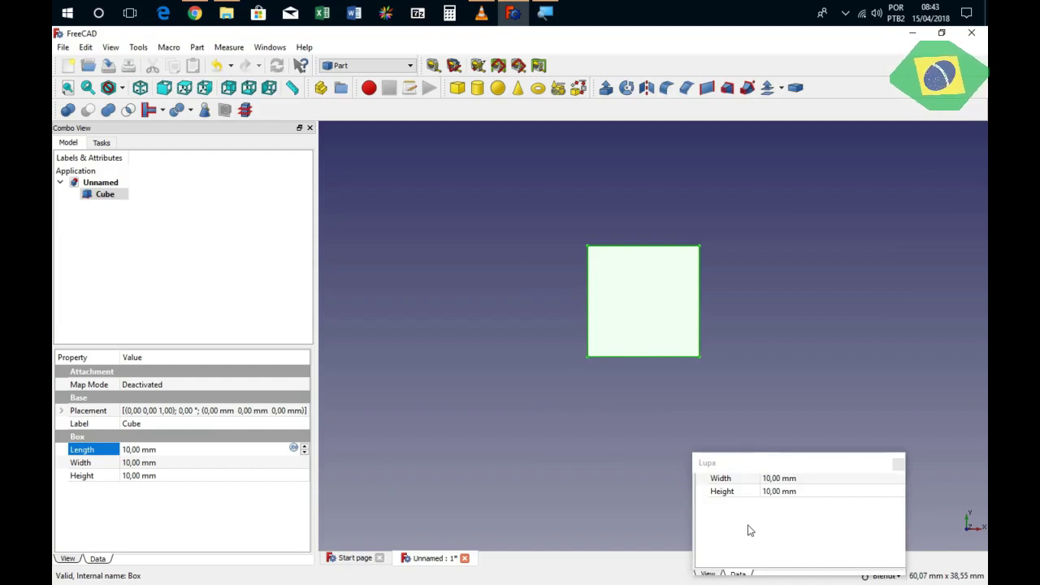
pyautogui.press('BackSpace')
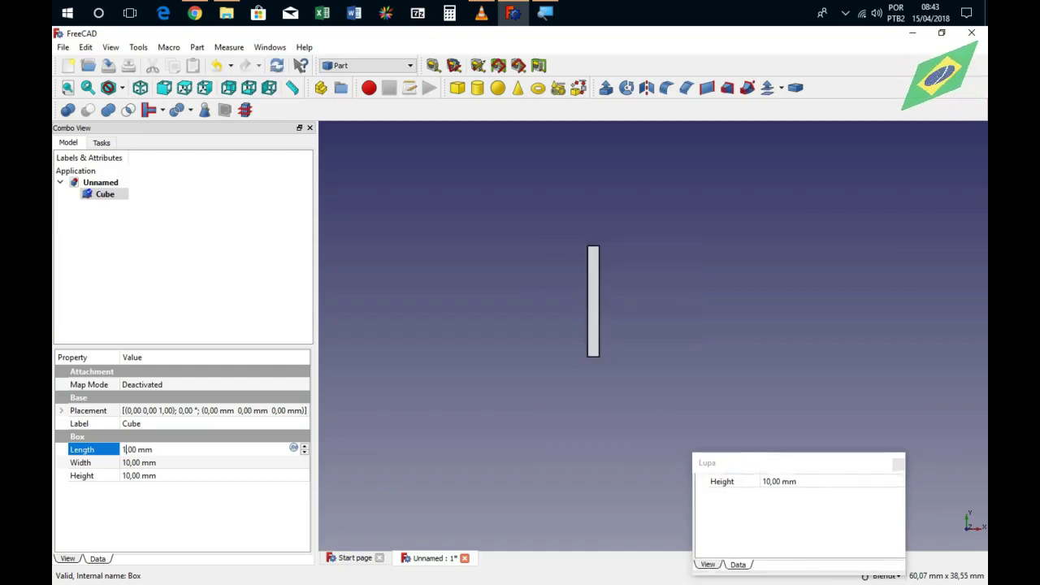
pyautogui.click(128, 462)
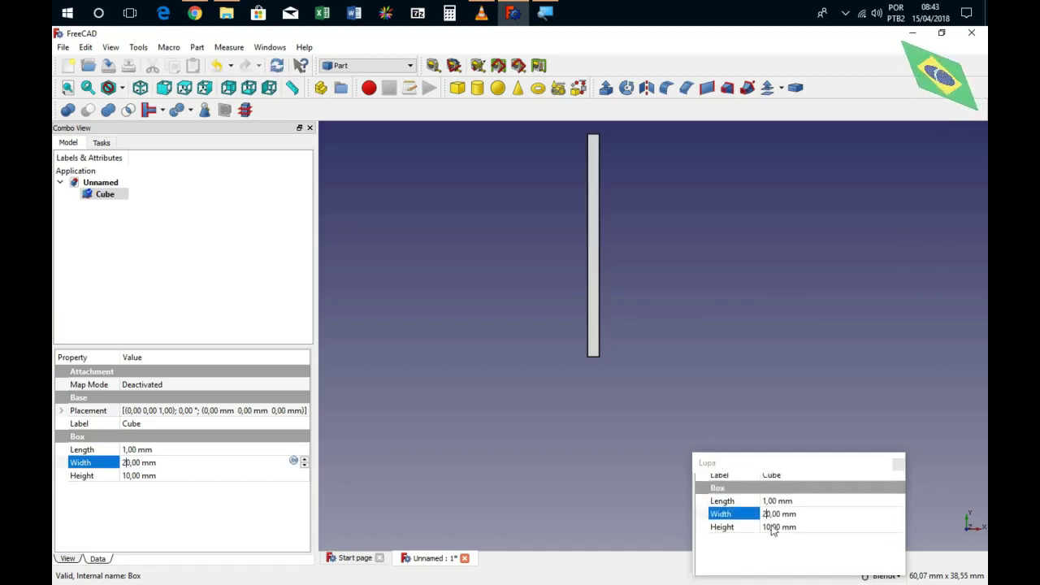
pyautogui.click(139, 475)
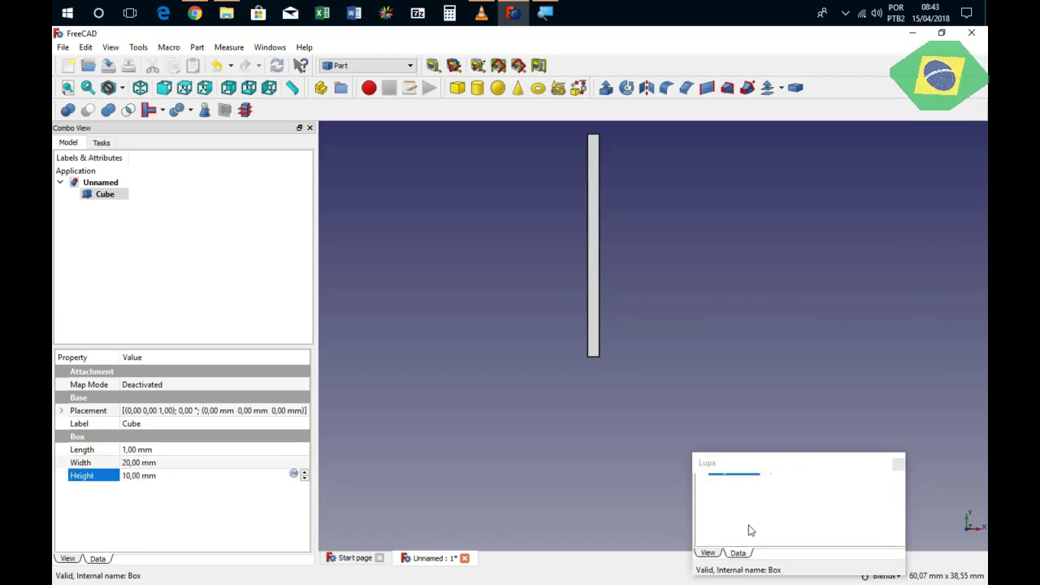
pyautogui.click(138, 462)
pyautogui.write('0')
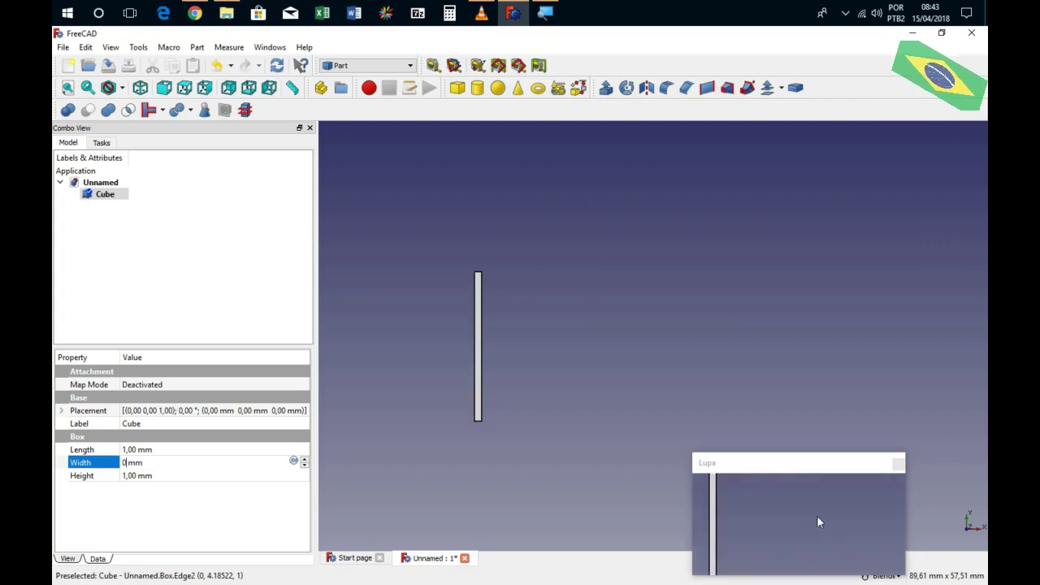
pyautogui.click(795, 525)
pyautogui.press('0')
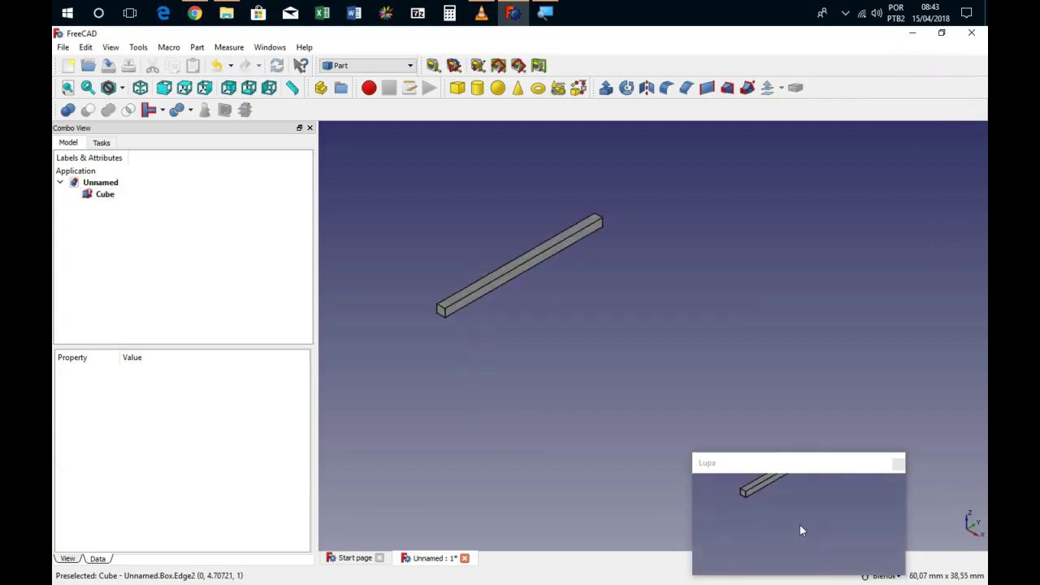
# Select the bar's end face and switch to the Sheet Metal workbench
pyautogui.moveTo(800, 524); pyautogui.dragTo(800, 524, button='middle')
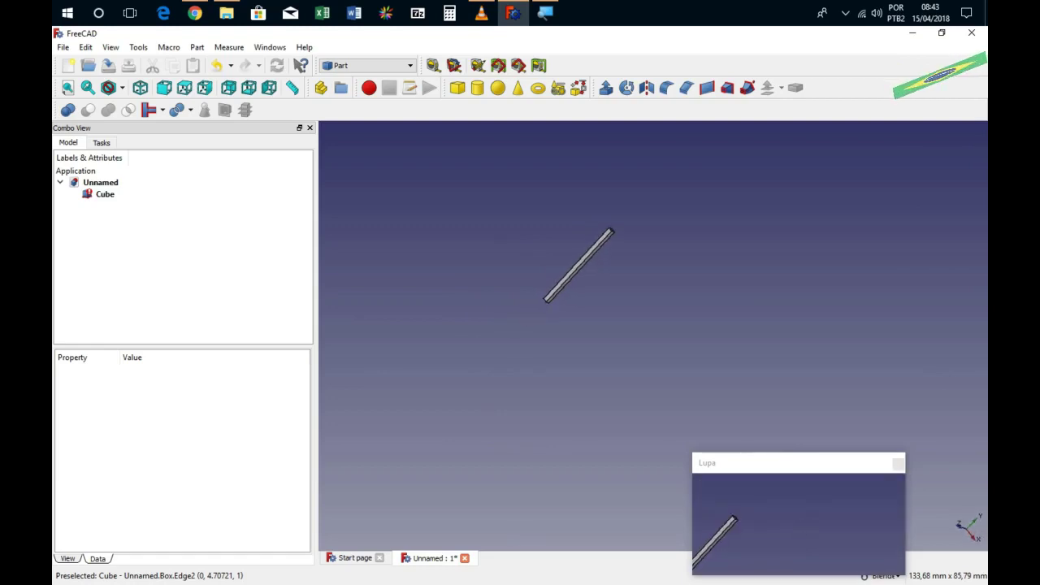
pyautogui.scroll(3, 800, 524)
pyautogui.scroll(2, 798, 526)
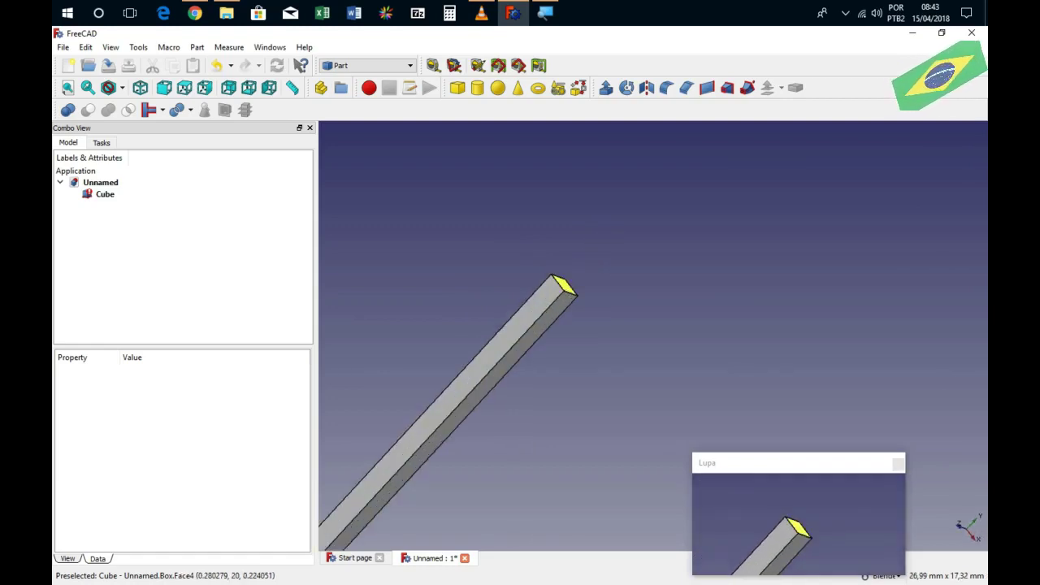
pyautogui.click(563, 286)
pyautogui.click(362, 63)
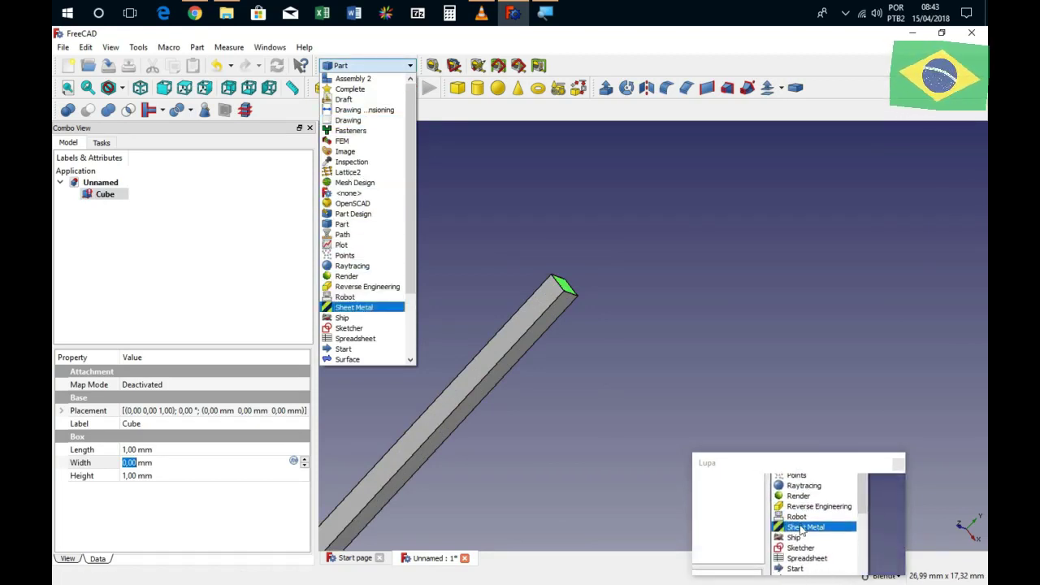
pyautogui.click(350, 307)
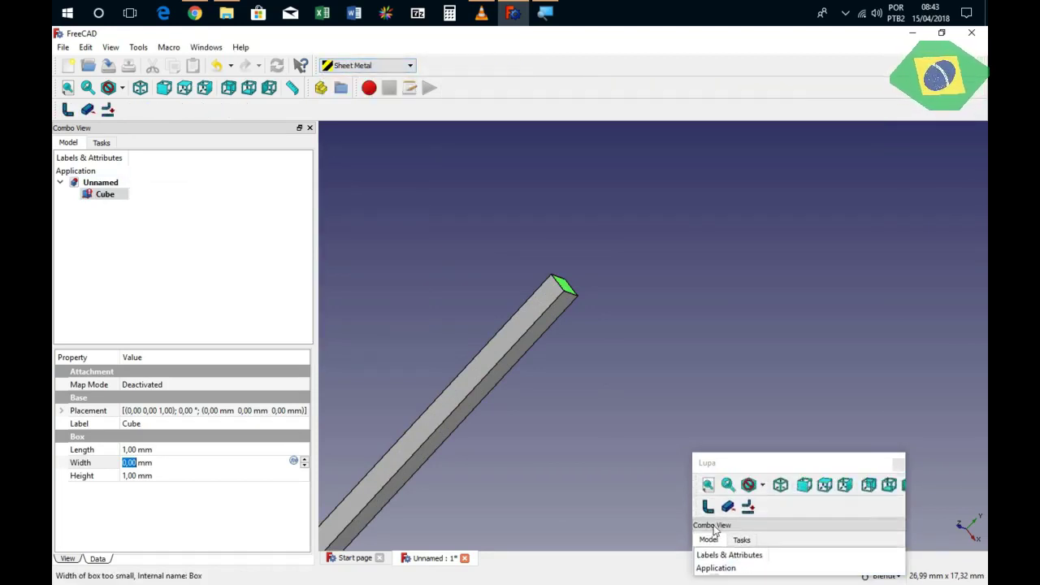
# Make a wall off the end face with a 45° bend angle and a 6 mm length
pyautogui.click(69, 110)
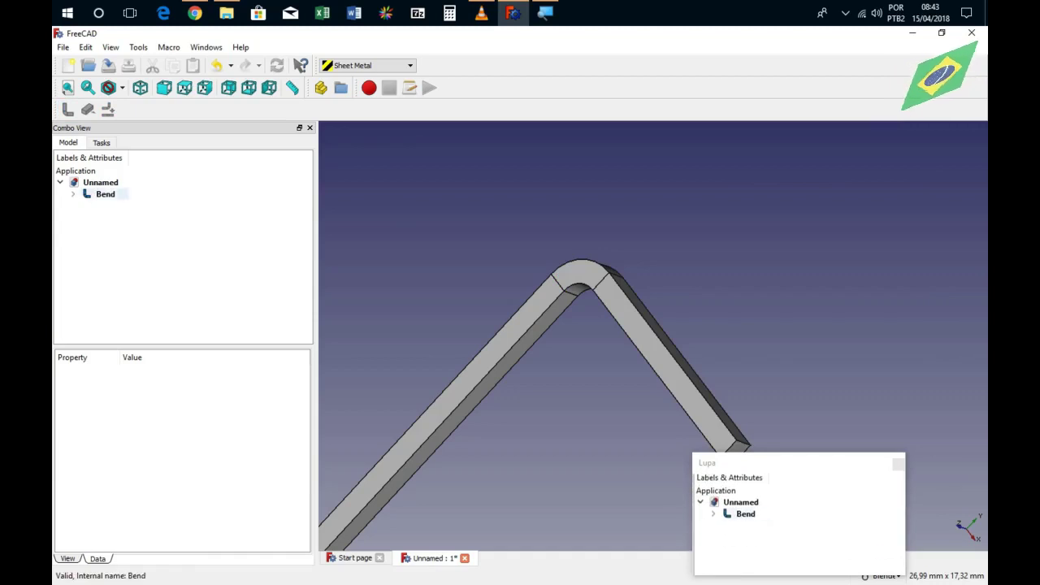
pyautogui.click(106, 194)
pyautogui.click(126, 423)
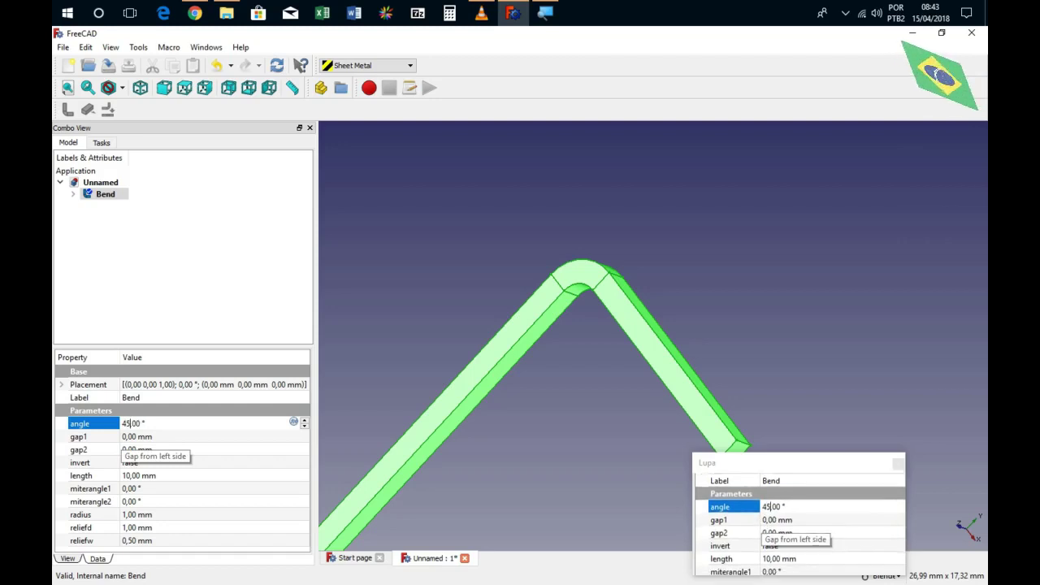
pyautogui.click(129, 478)
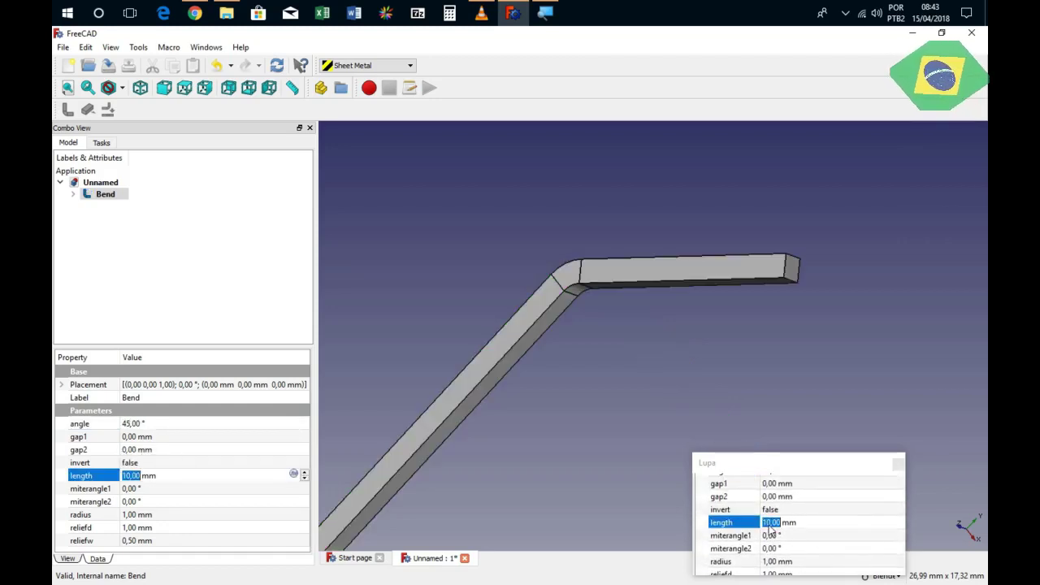
pyautogui.click(129, 477)
pyautogui.write('6')
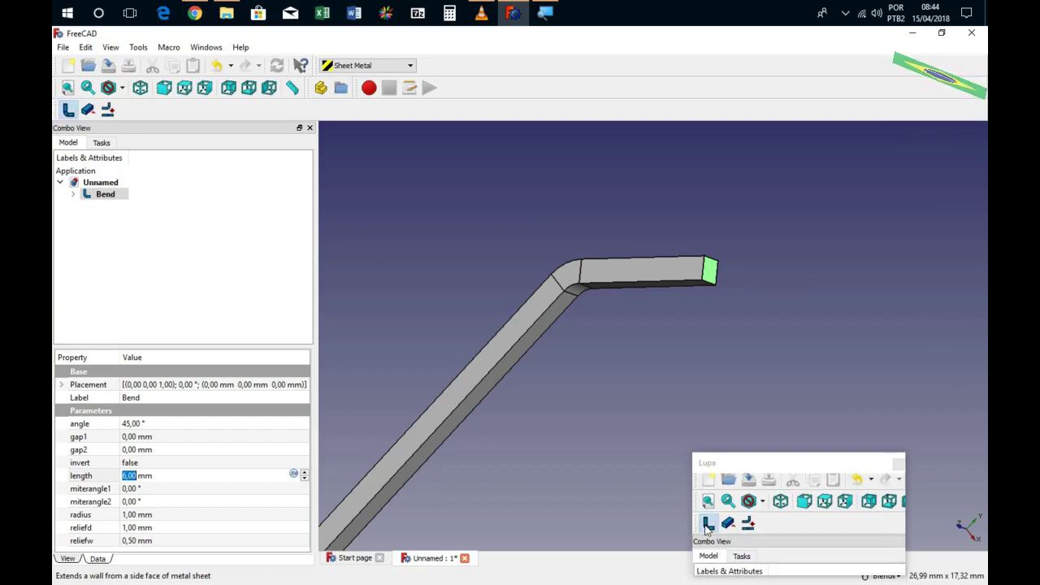
# Add Bend001, a 90° wall with its length reduced from 10 mm to 6 mm
pyautogui.click(68, 109)
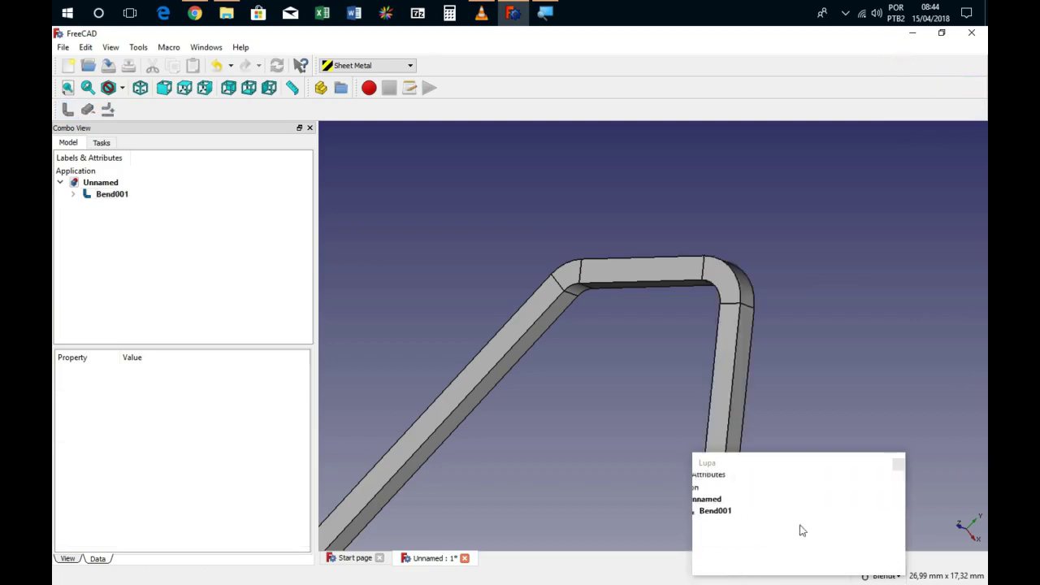
pyautogui.scroll(-3, 810, 534)
pyautogui.scroll(1, 800, 524)
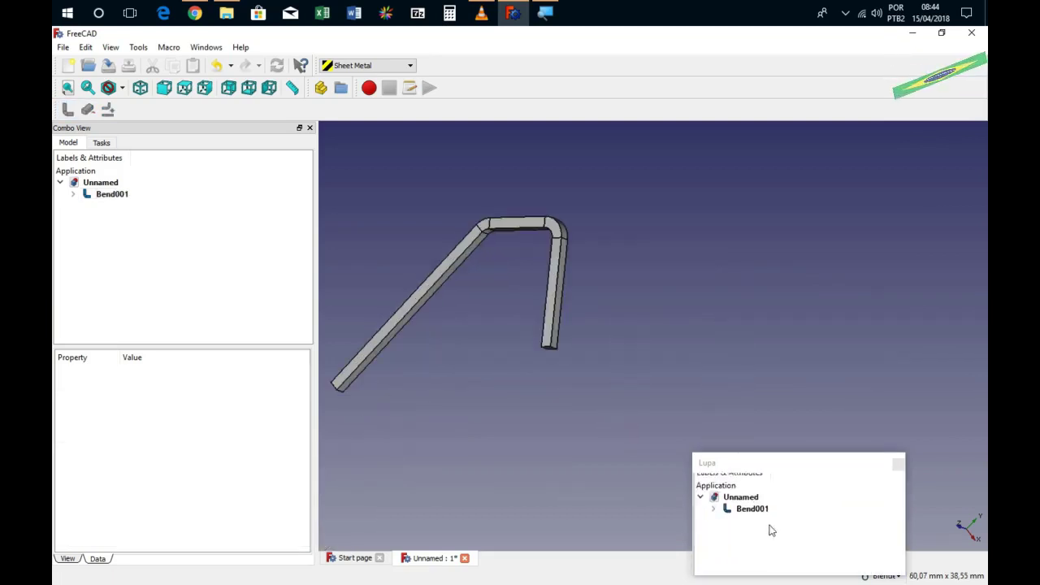
pyautogui.click(112, 194)
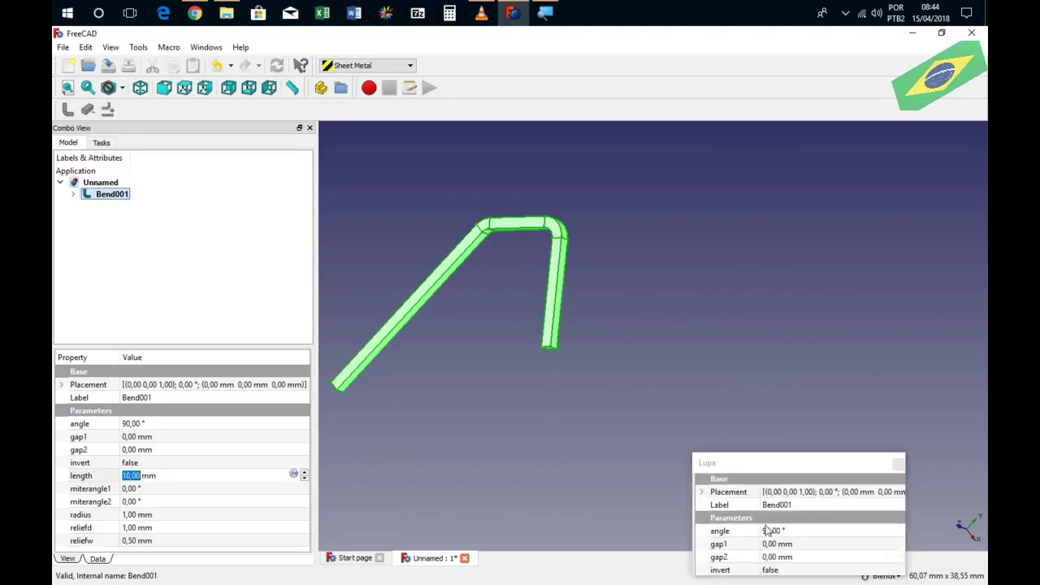
pyautogui.write('6')
pyautogui.press('Return')
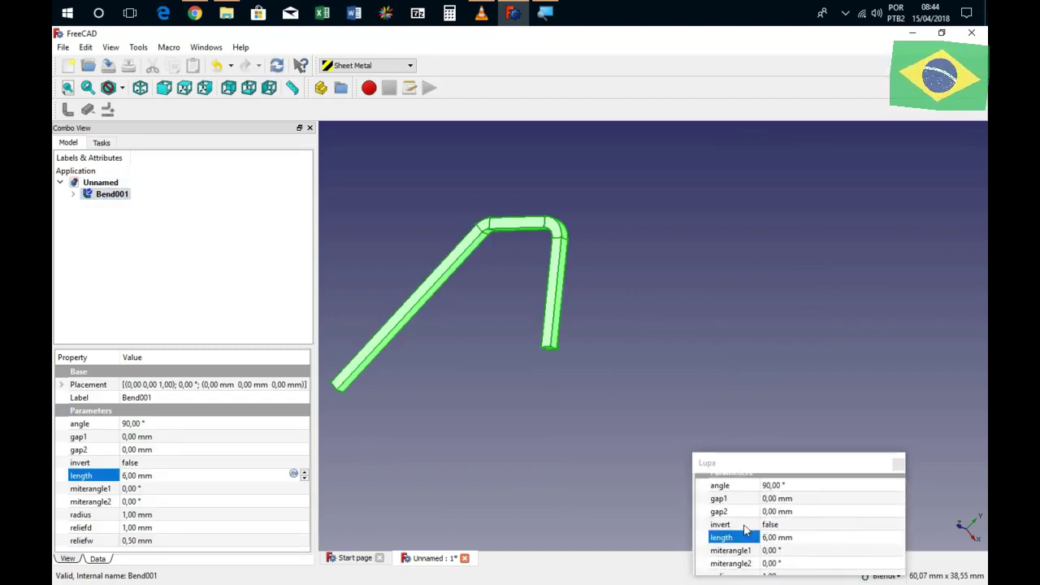
pyautogui.click(568, 366)
pyautogui.moveTo(536, 325); pyautogui.dragTo(514, 310, button='middle')
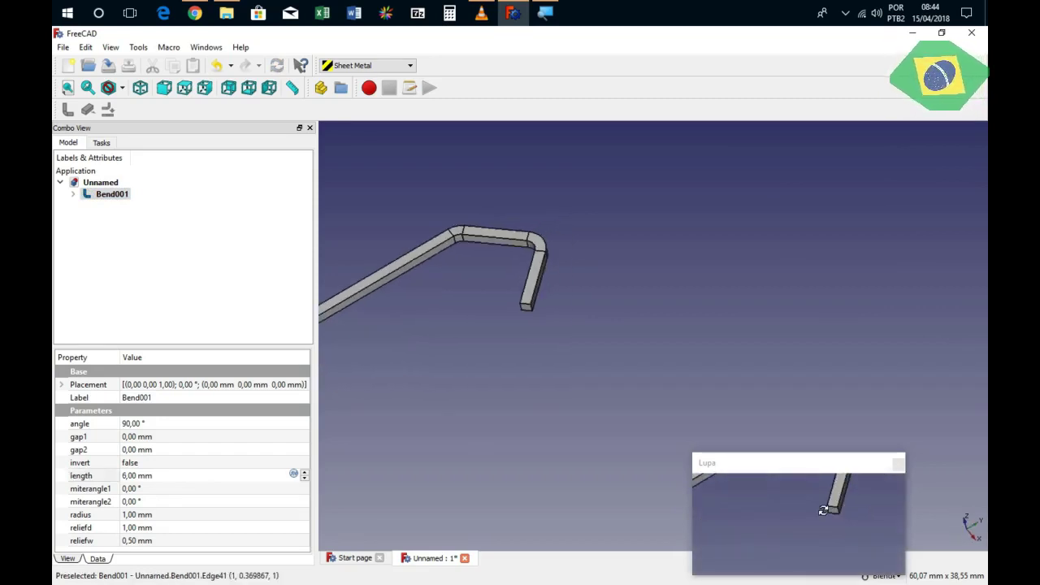
pyautogui.scroll(2, 520, 307)
pyautogui.scroll(-2, 521, 303)
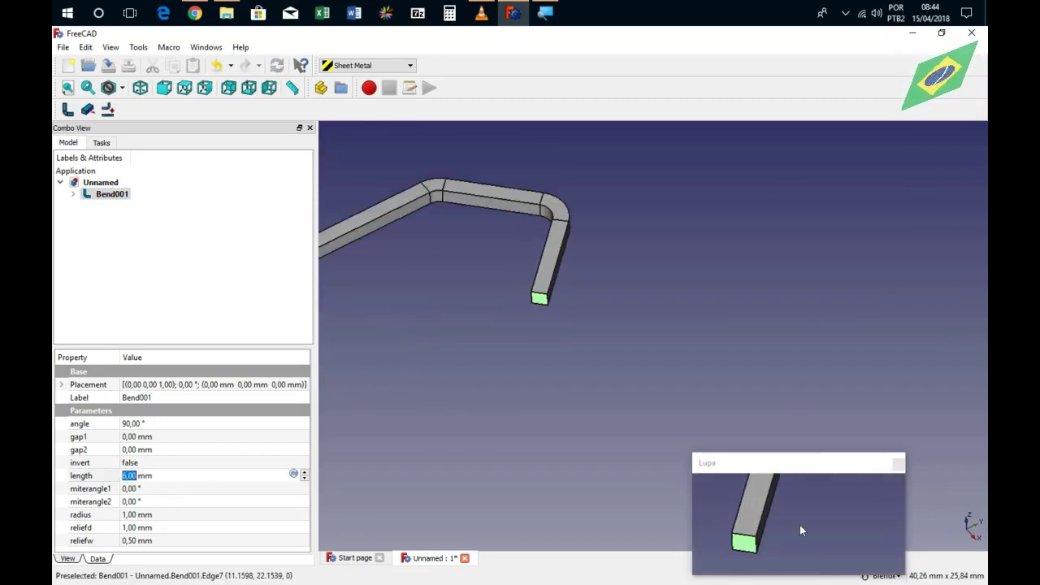
pyautogui.scroll(-2, 522, 302)
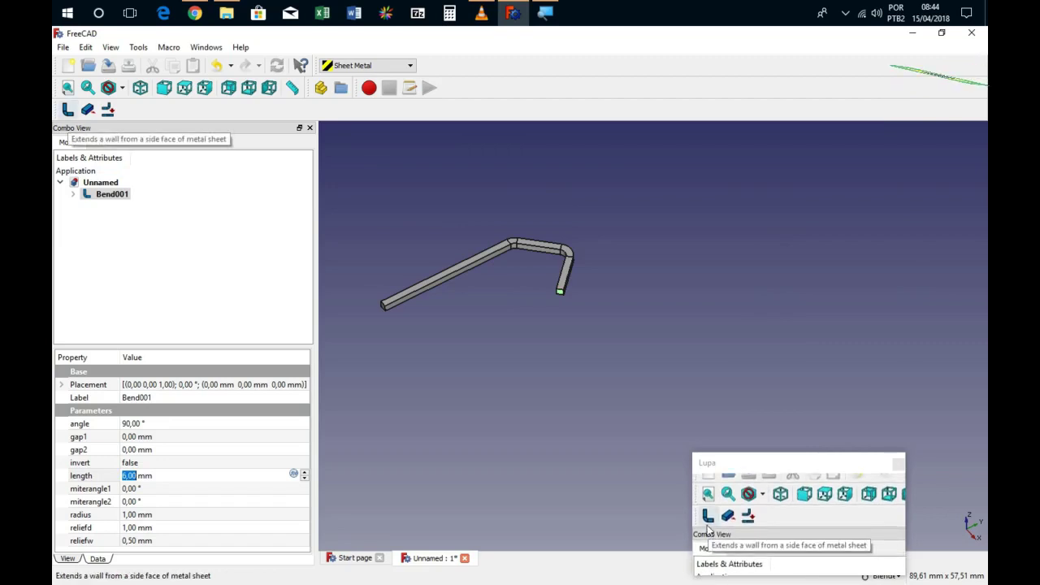
# Add Bend002, bending back at 45° with a 25 mm wall length
pyautogui.click(68, 110)
pyautogui.click(112, 195)
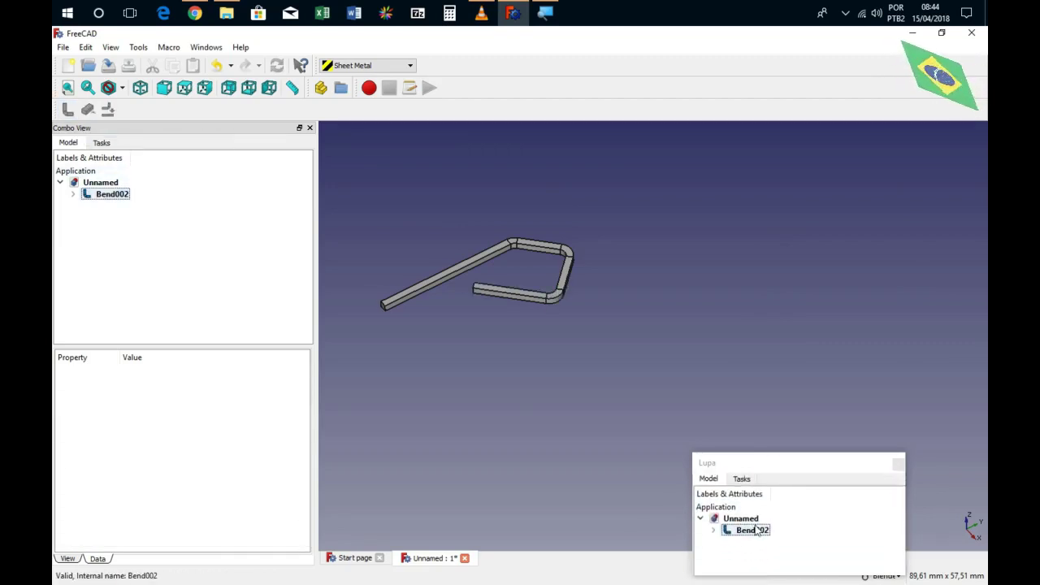
pyautogui.click(130, 423)
pyautogui.write('45')
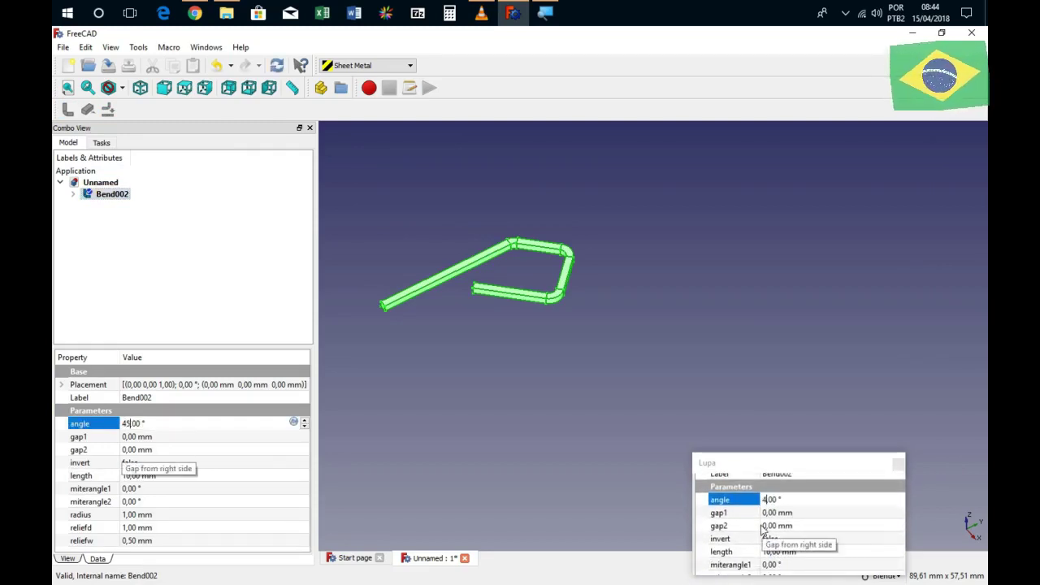
pyautogui.click(130, 477)
pyautogui.write('25')
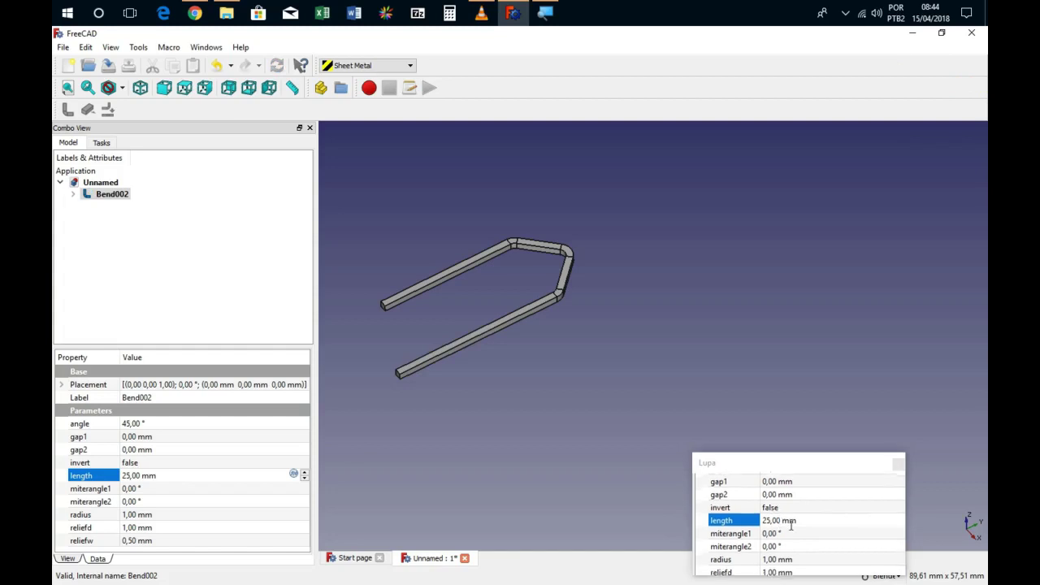
pyautogui.scroll(4, 801, 528)
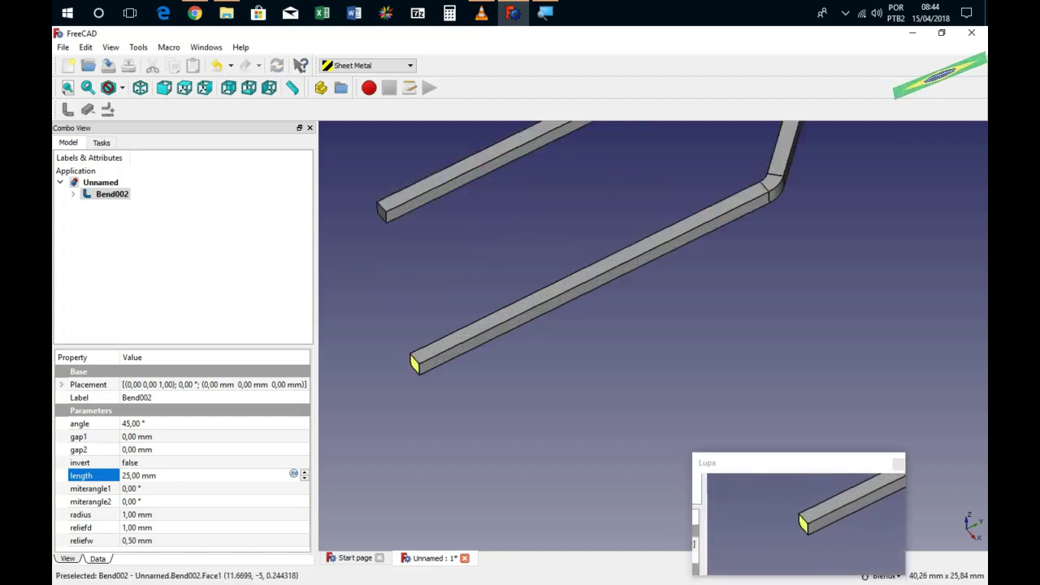
pyautogui.click(415, 362)
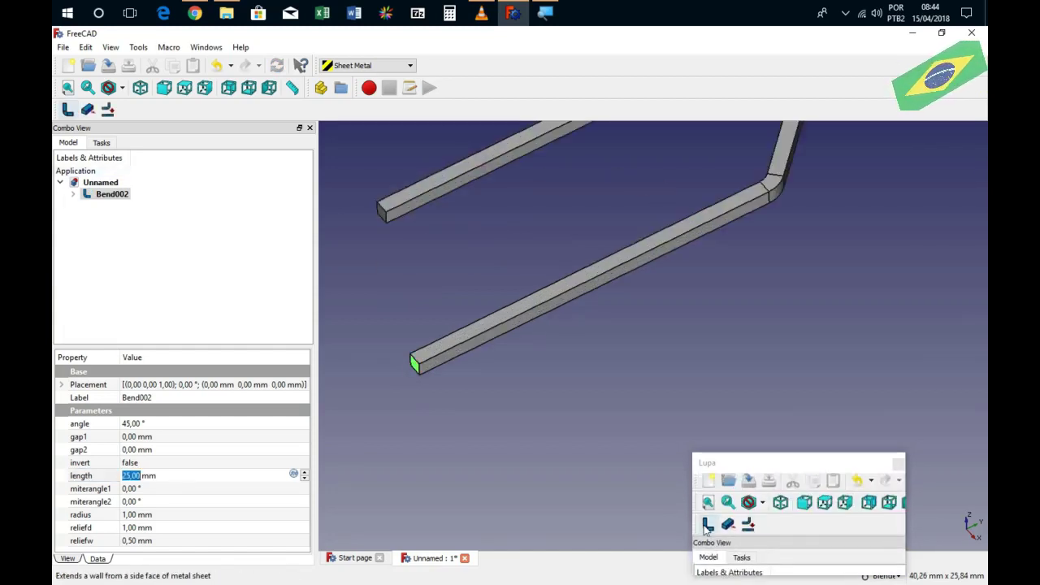
# Add Bend003 off the lower leg with its wall length set to 7 mm
pyautogui.click(68, 109)
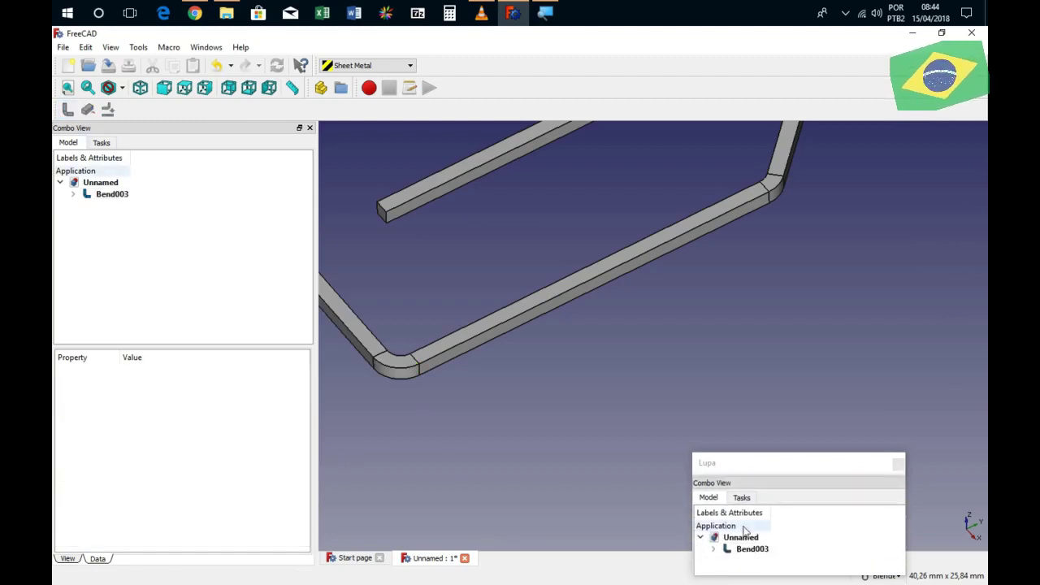
pyautogui.click(105, 195)
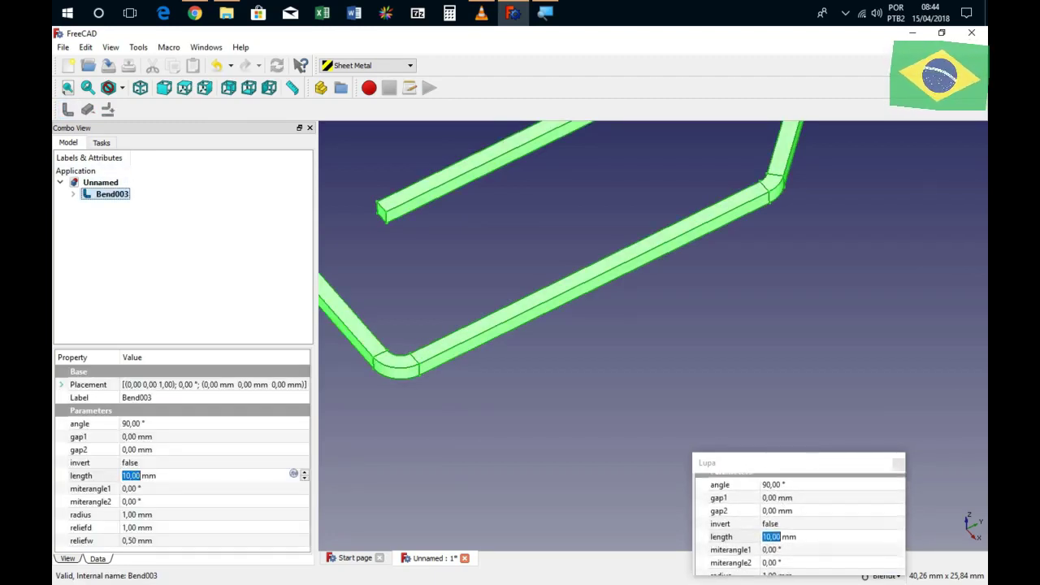
pyautogui.click(125, 475)
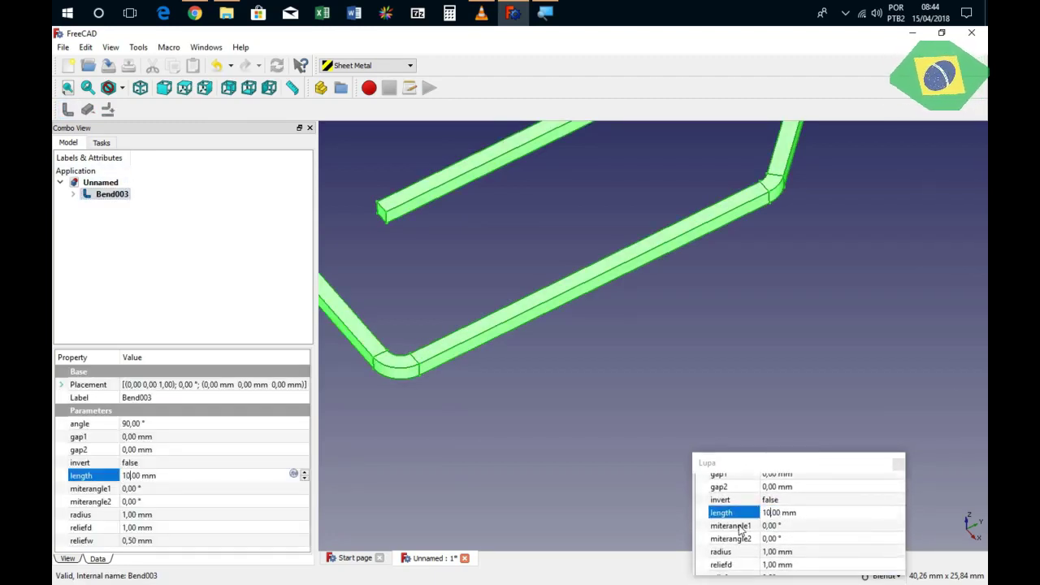
pyautogui.write('7')
pyautogui.press('Return')
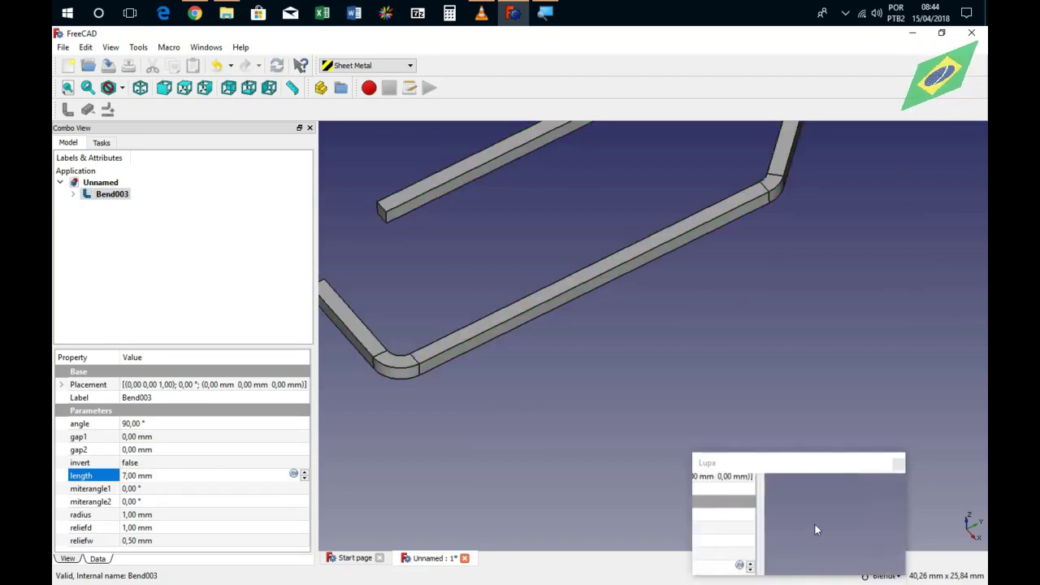
pyautogui.scroll(-5, 488, 349)
pyautogui.moveTo(528, 390); pyautogui.dragTo(605, 410, button='middle')
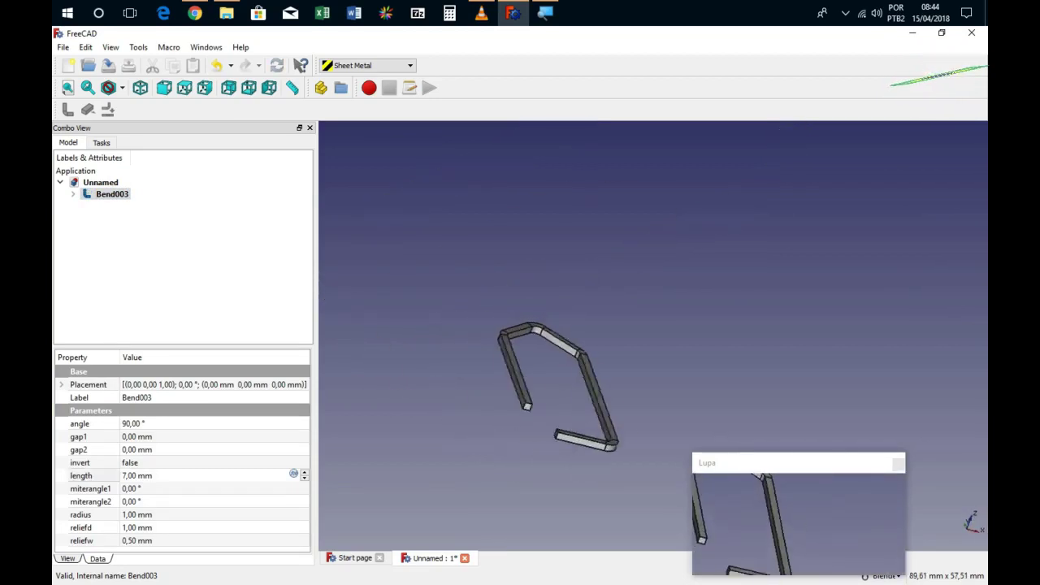
pyautogui.scroll(3, 606, 411)
pyautogui.scroll(2, 598, 408)
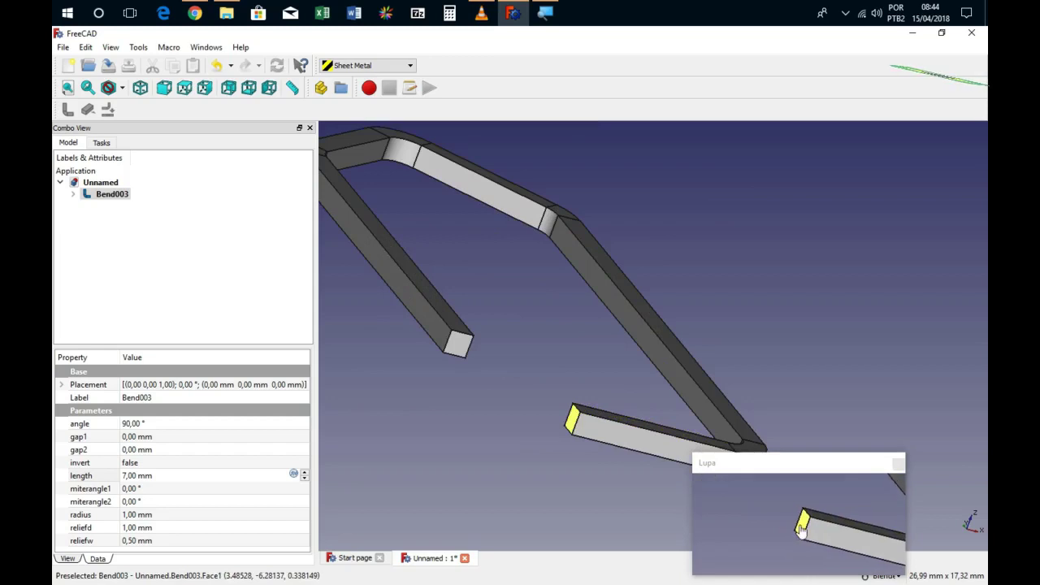
pyautogui.scroll(-5, 572, 421)
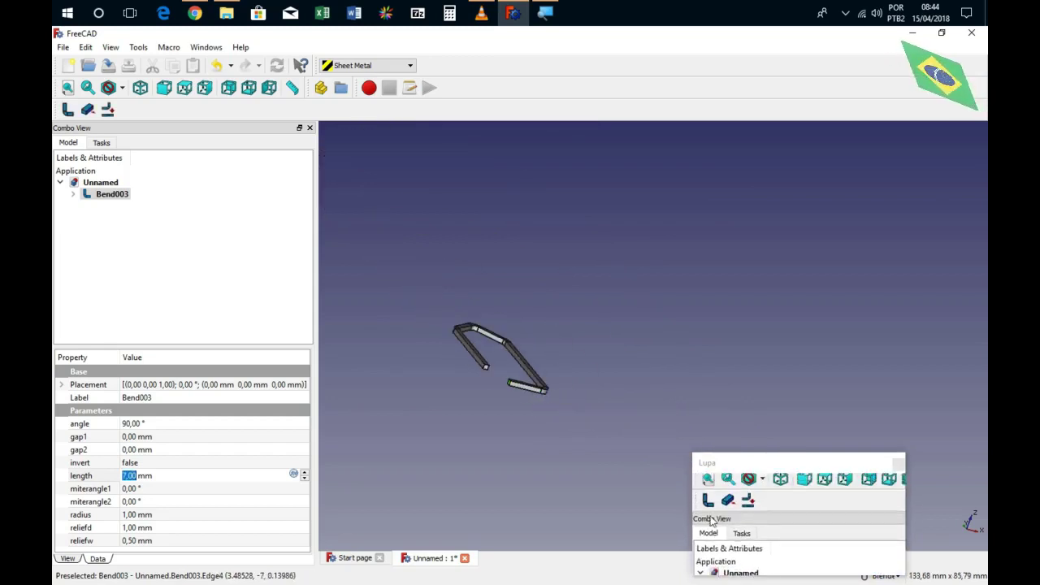
# Add Bend004 turning the wire inward and set its wall length to 18 mm
pyautogui.click(68, 110)
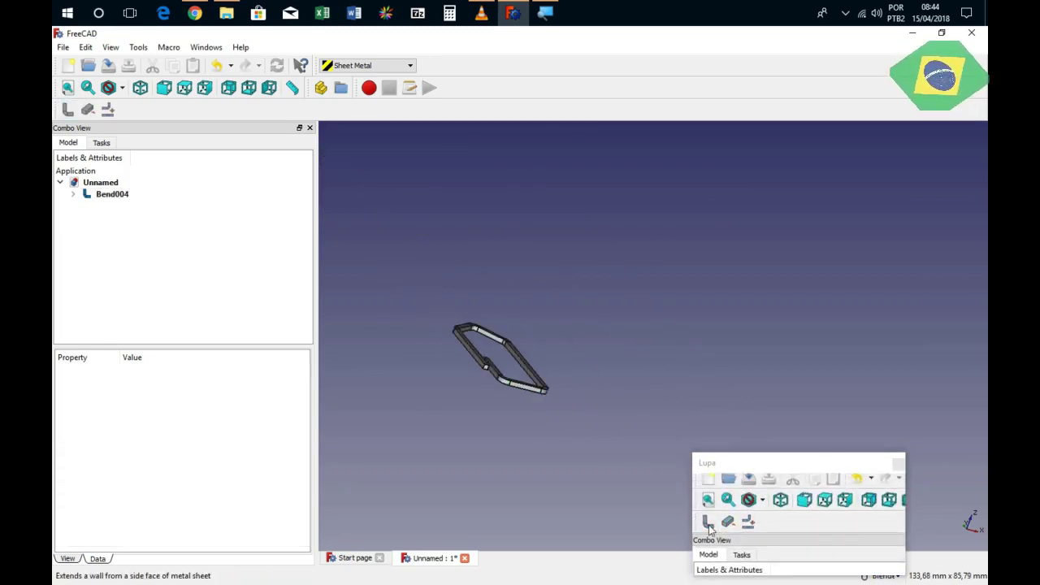
pyautogui.scroll(2, 520, 390)
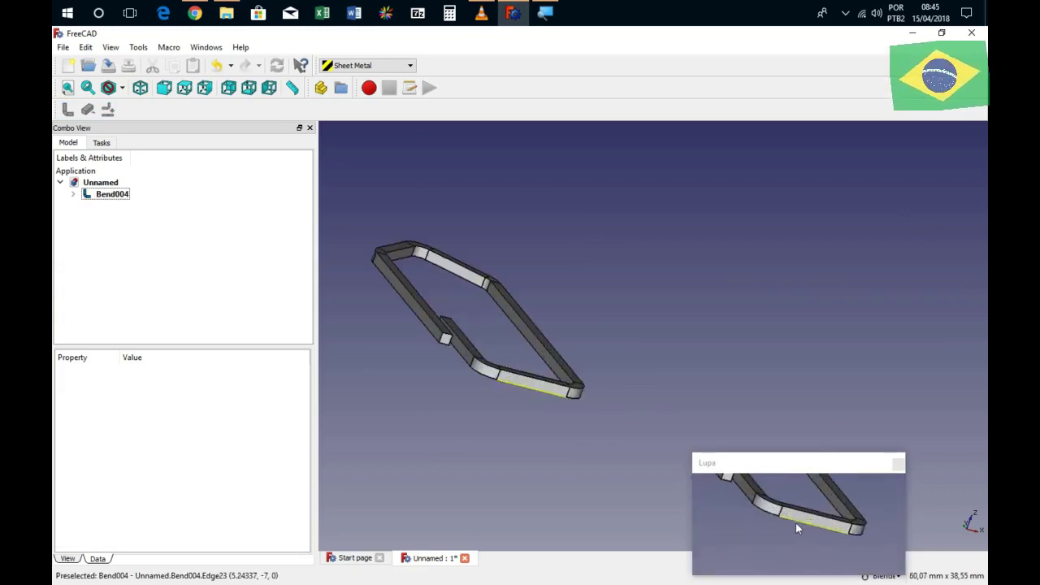
pyautogui.scroll(2, 520, 390)
pyautogui.scroll(2, 520, 390)
pyautogui.scroll(2, 894, 496)
pyautogui.scroll(-5, 829, 504)
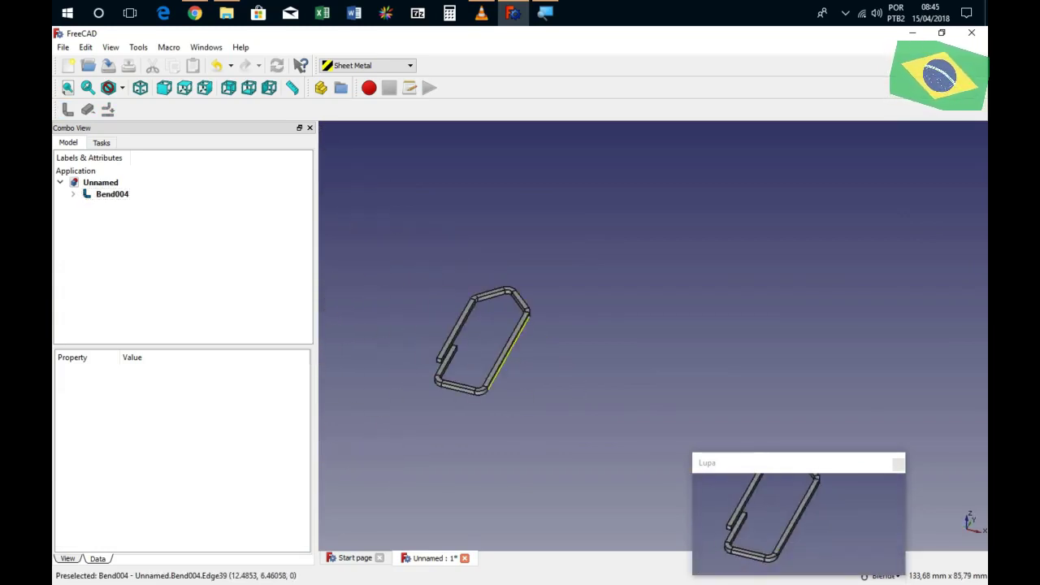
pyautogui.scroll(2, 788, 511)
pyautogui.scroll(1, 768, 515)
pyautogui.click(112, 193)
pyautogui.click(130, 476)
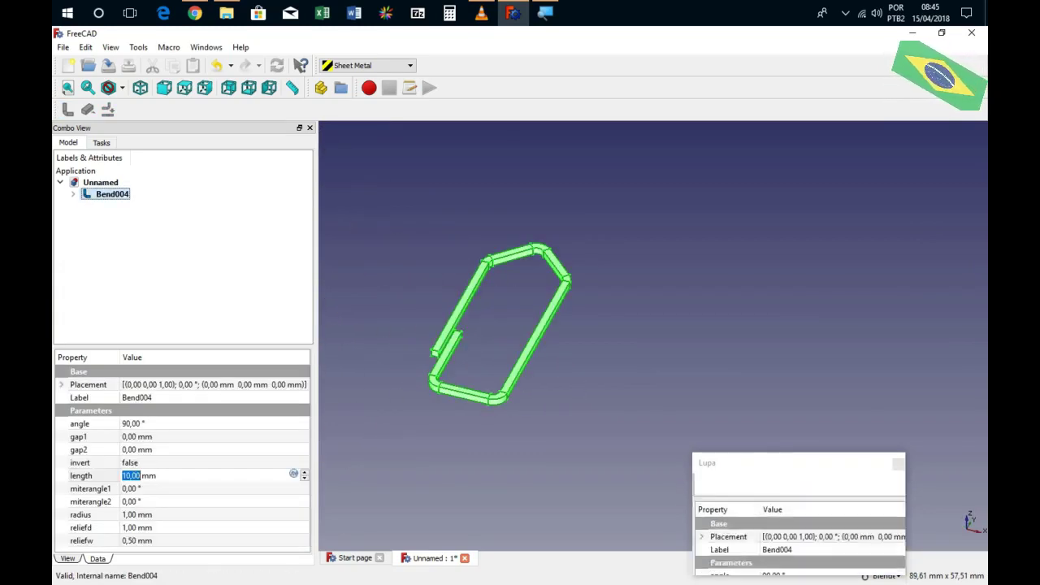
pyautogui.click(93, 476)
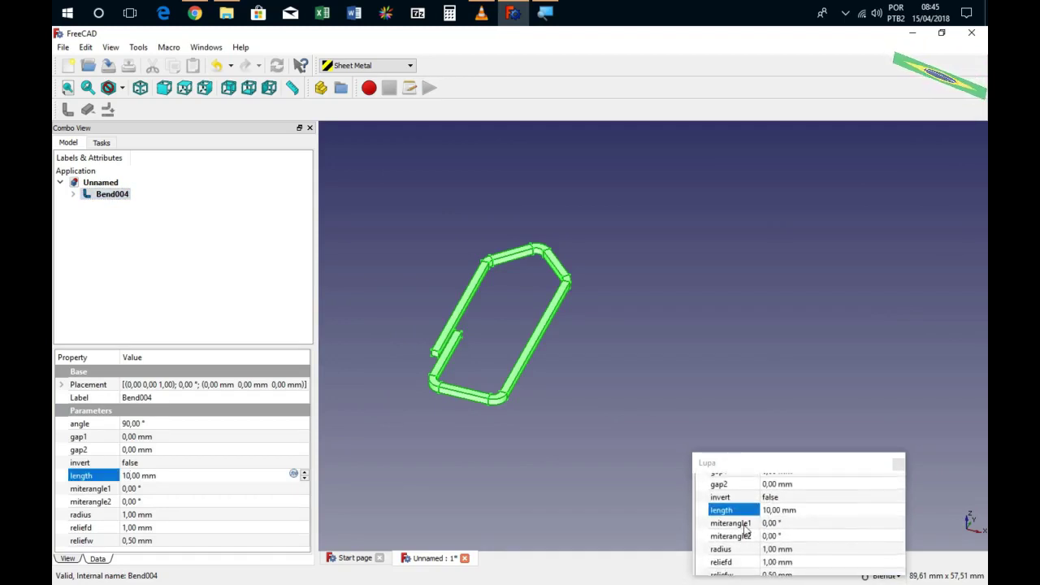
pyautogui.write('18')
pyautogui.click(518, 308)
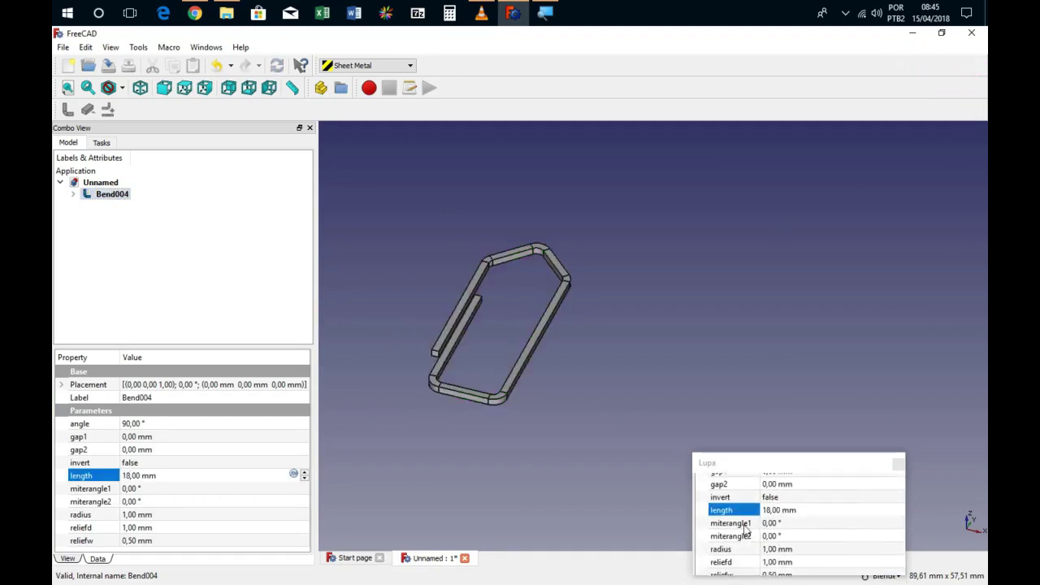
pyautogui.scroll(-2, 519, 307)
pyautogui.scroll(-1, 519, 307)
# View the paper clip from the top, then orbit and zoom around it
pyautogui.press('2')
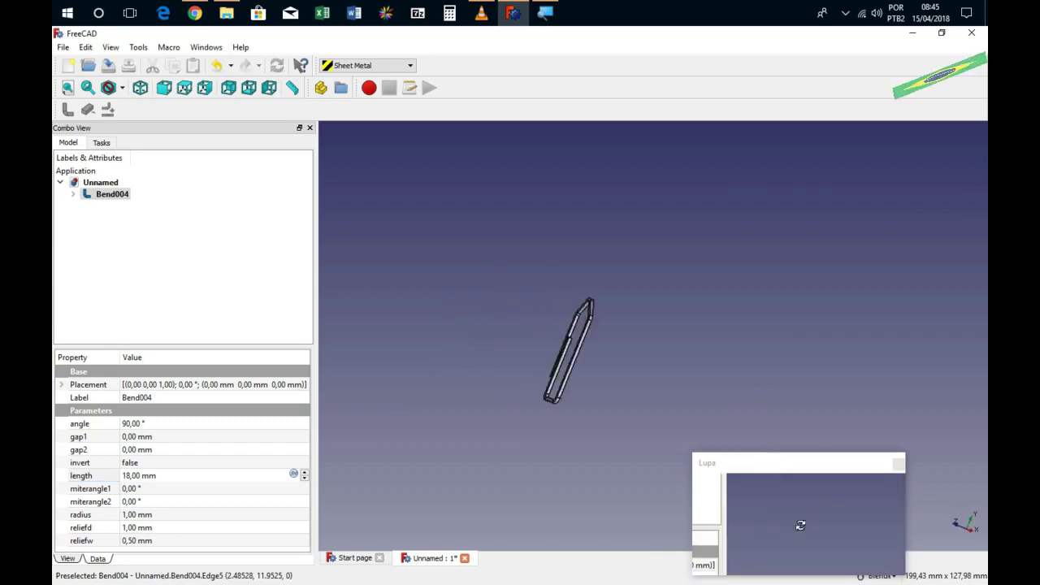
pyautogui.scroll(2, 512, 325)
pyautogui.scroll(2, 517, 337)
pyautogui.scroll(-1, 507, 333)
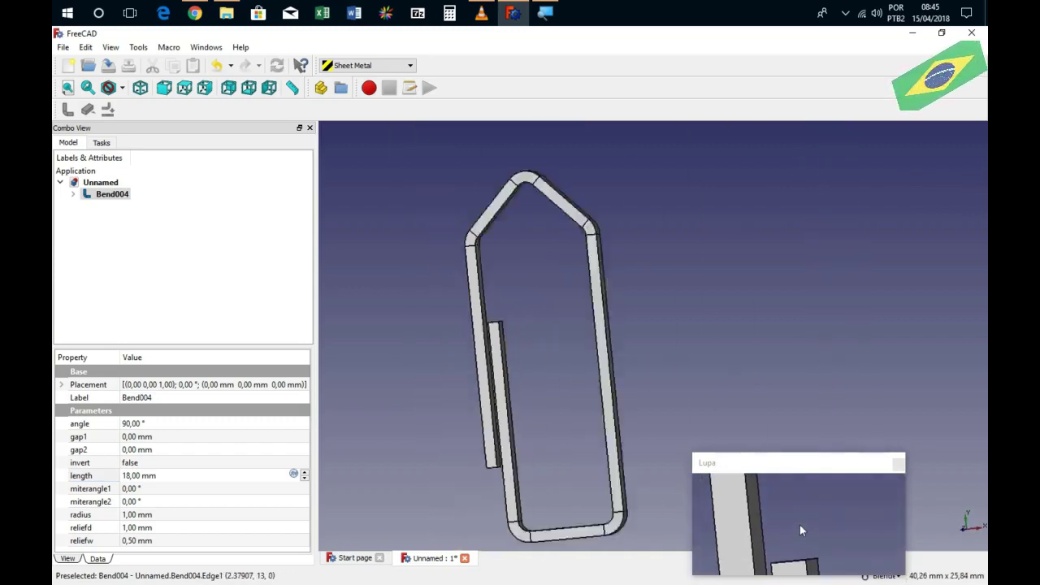
pyautogui.scroll(-2, 504, 325)
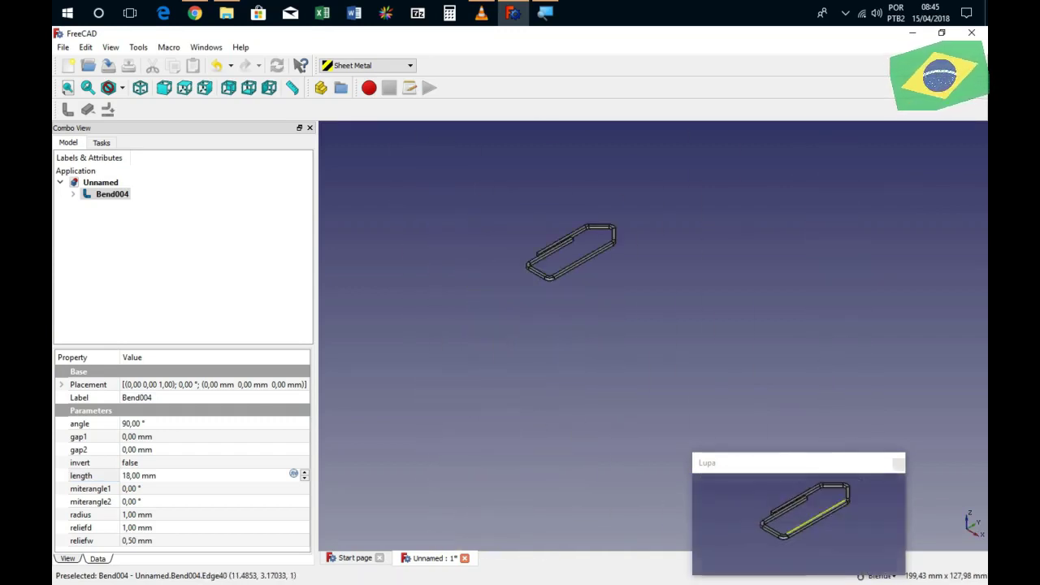
pyautogui.scroll(3, 574, 240)
pyautogui.scroll(2, 574, 240)
pyautogui.moveTo(573, 240); pyautogui.dragTo(498, 309, button='middle')
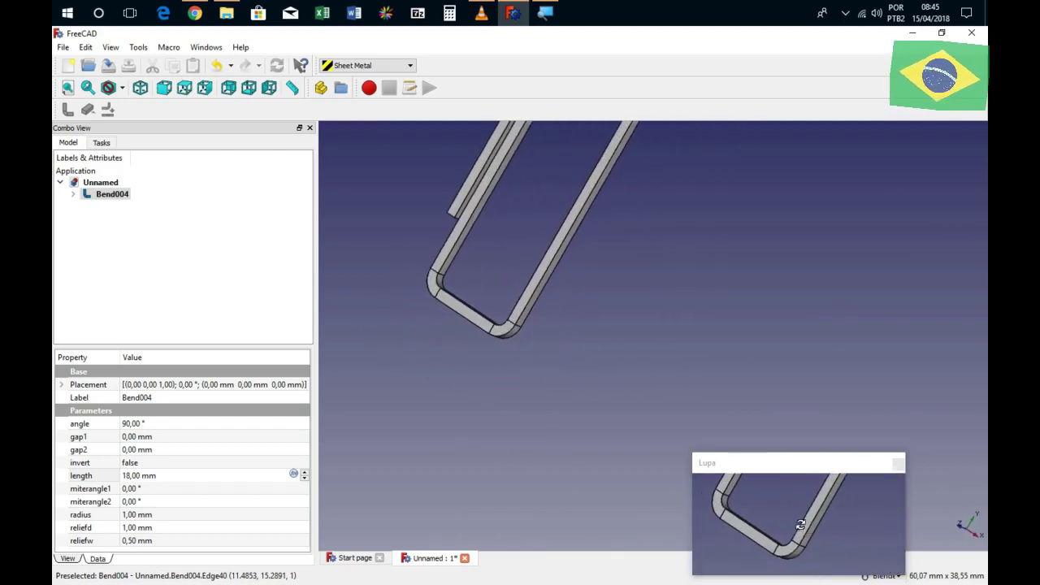
pyautogui.scroll(-3, 497, 317)
pyautogui.scroll(5, 495, 328)
pyautogui.scroll(2, 491, 326)
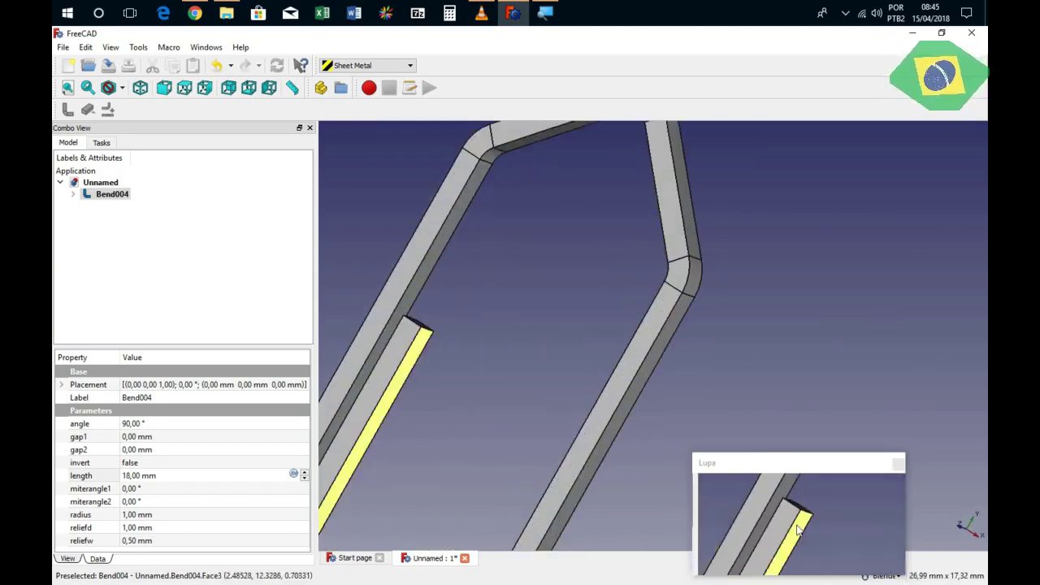
pyautogui.scroll(3, 455, 309)
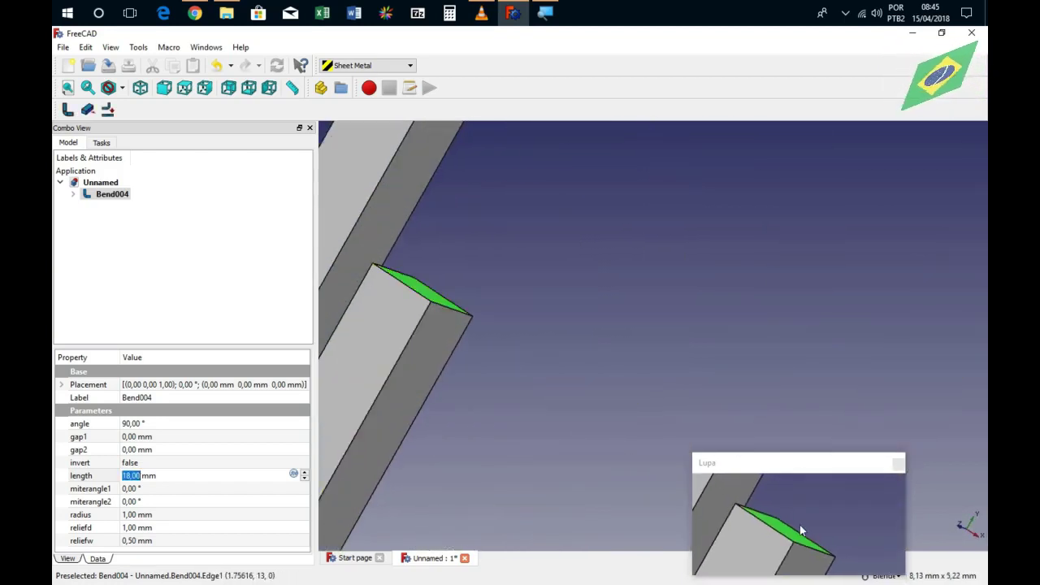
pyautogui.scroll(-4, 426, 290)
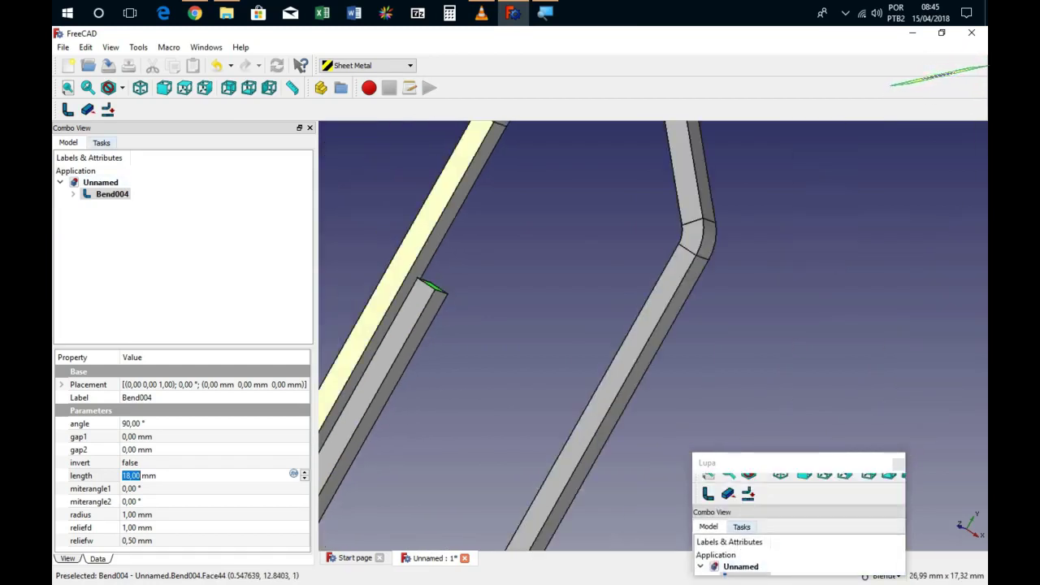
# Add Bend005 with a 45° bend angle and a 4 mm wall length
pyautogui.click(67, 109)
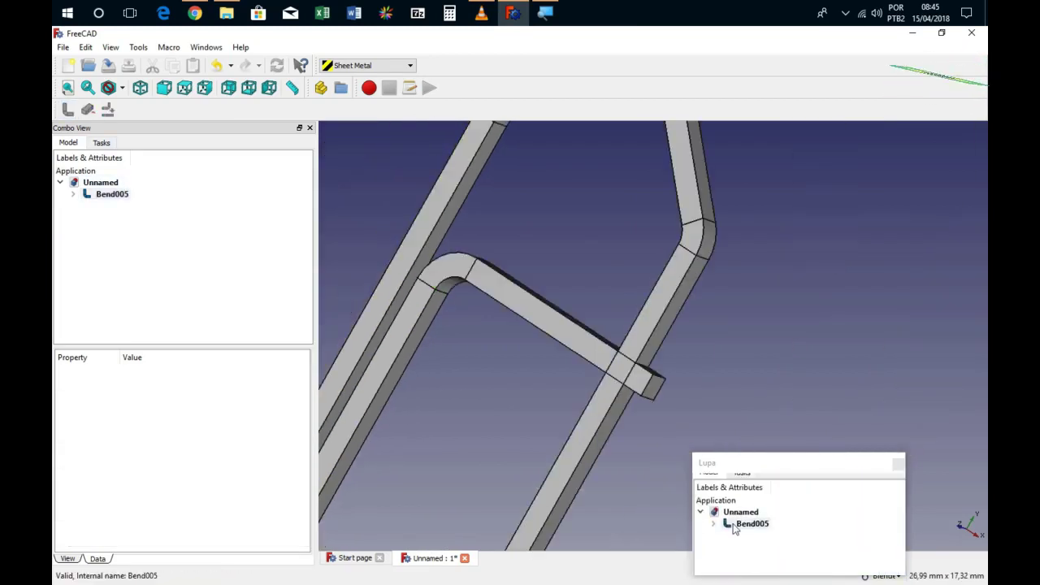
pyautogui.click(112, 193)
pyautogui.click(128, 427)
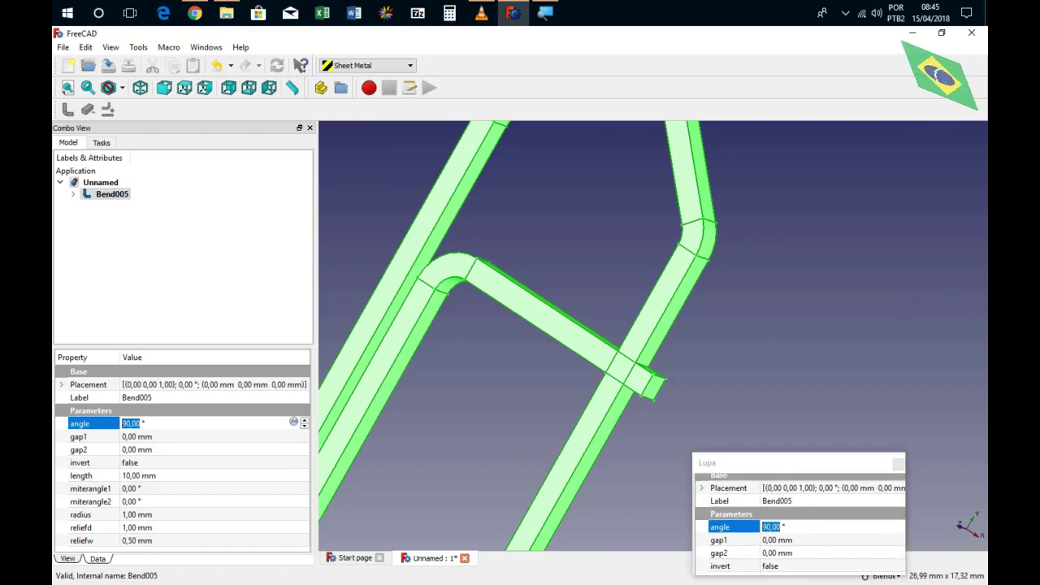
pyautogui.click(127, 427)
pyautogui.write('45')
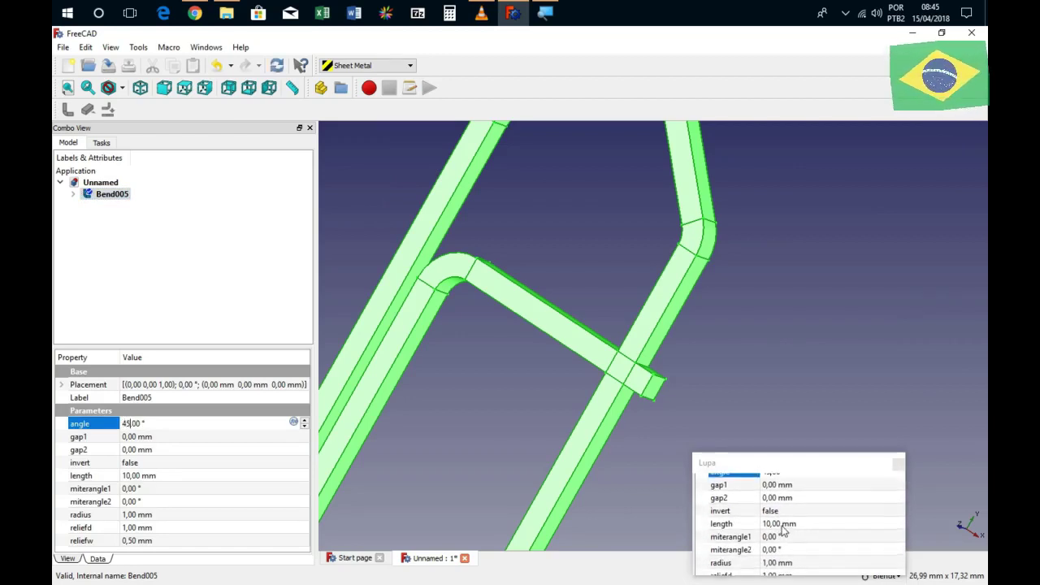
pyautogui.click(134, 479)
pyautogui.write('4')
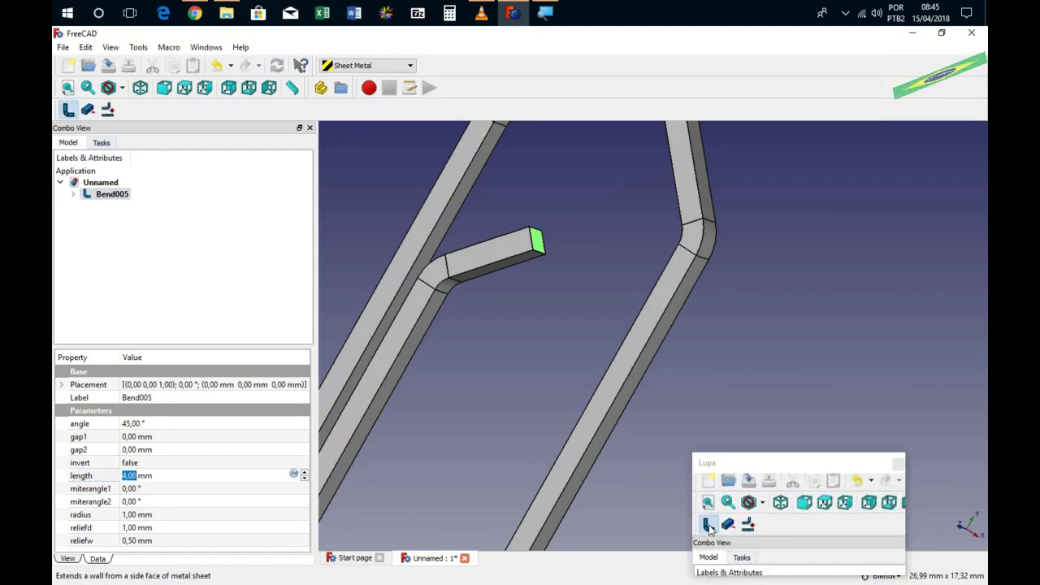
# Add Bend006, a 90° wall shortened to 4 mm, forming the inner hook's tip
pyautogui.click(68, 109)
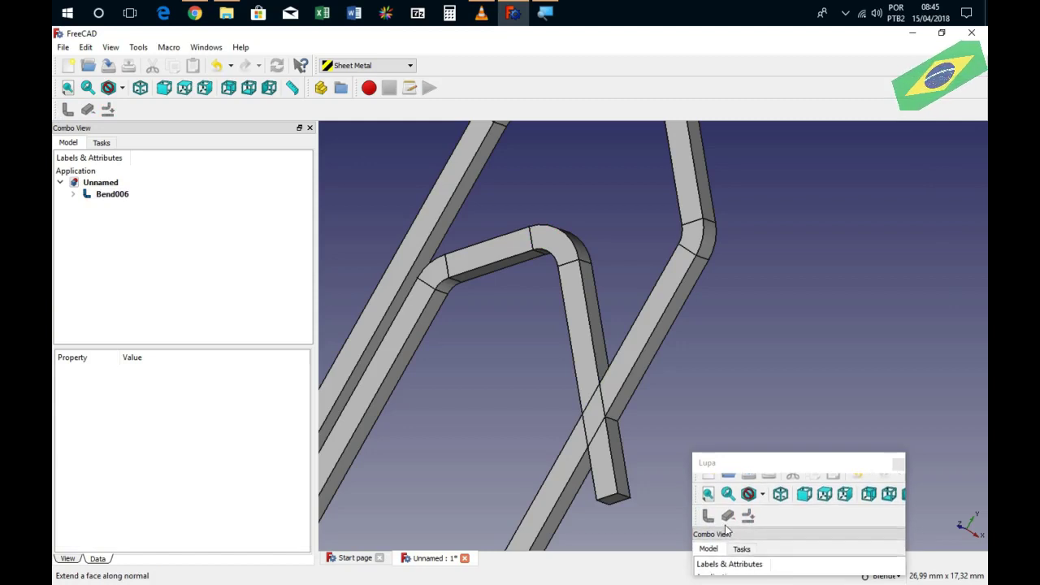
pyautogui.click(113, 194)
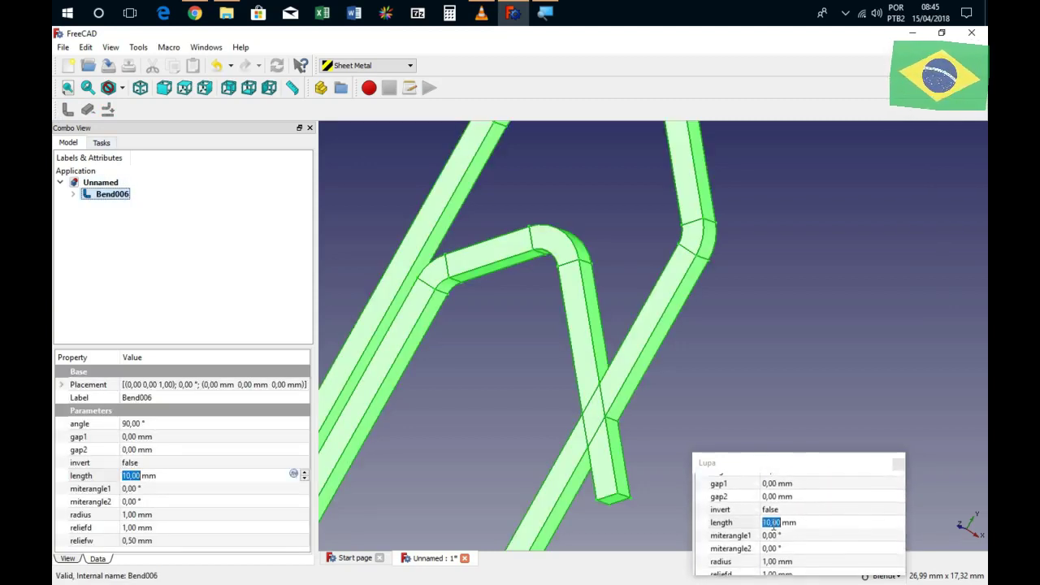
pyautogui.press('Return')
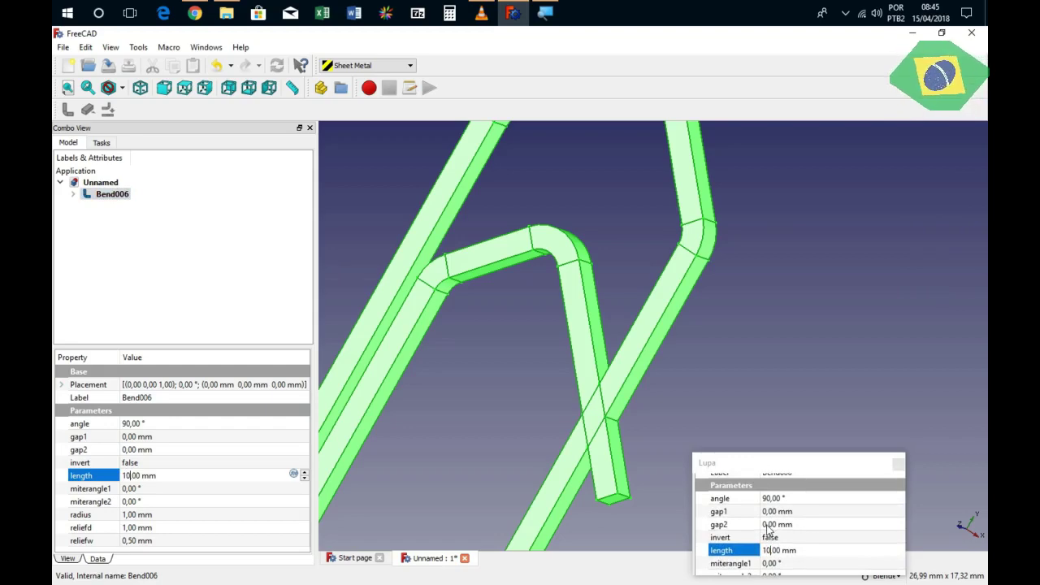
pyautogui.write('4')
pyautogui.press('Return')
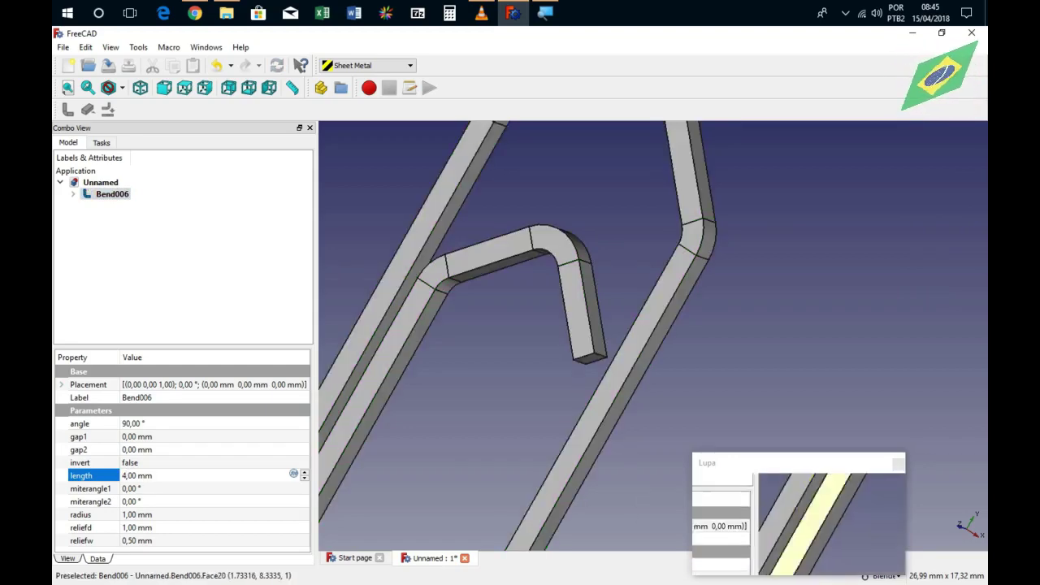
pyautogui.scroll(-5, 800, 524)
pyautogui.scroll(5, 512, 342)
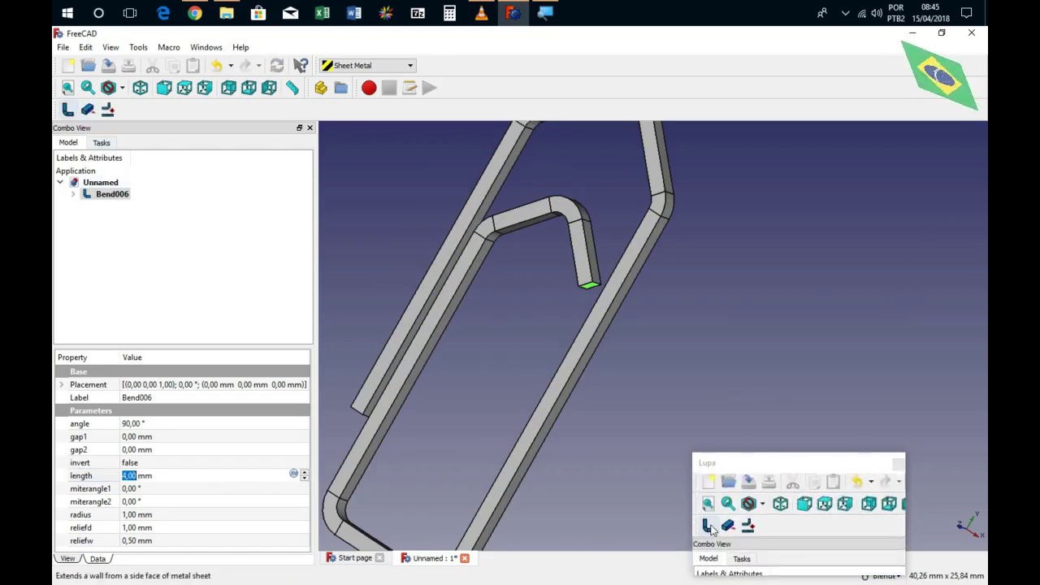
# Add Bend007 with a 45° bend angle and a 13 mm wall length
pyautogui.click(68, 109)
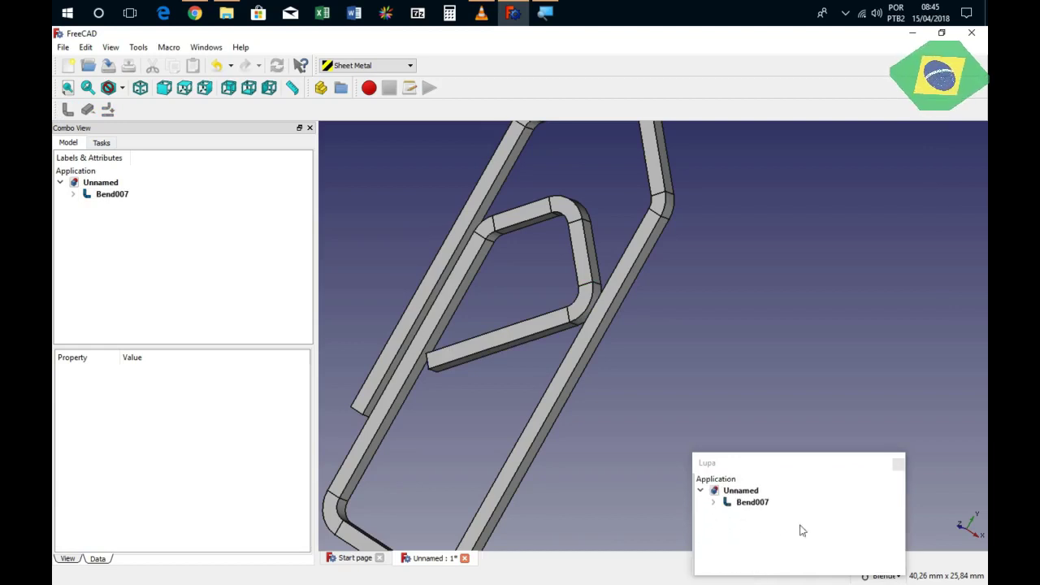
pyautogui.click(114, 194)
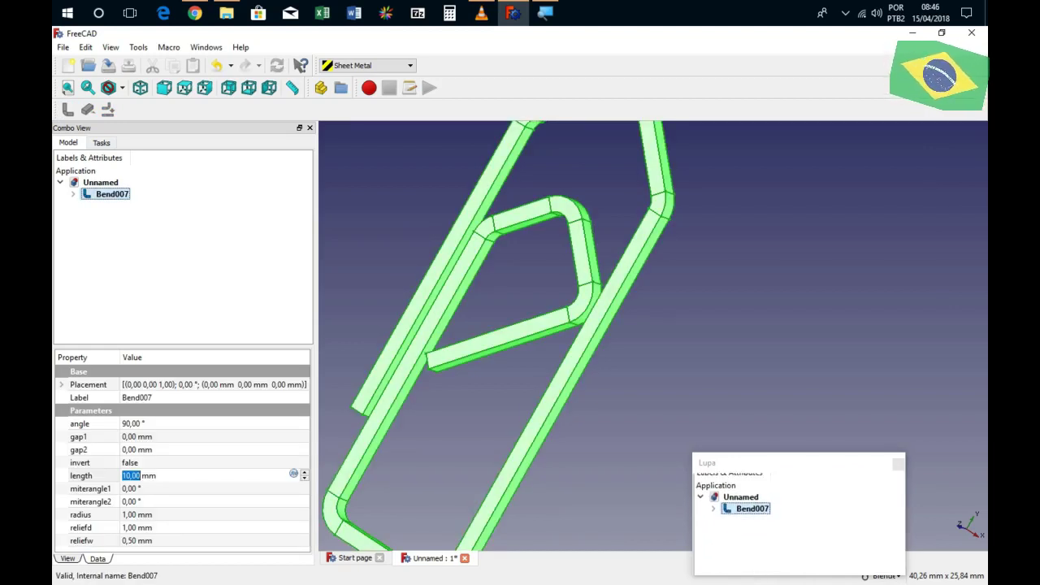
pyautogui.click(130, 424)
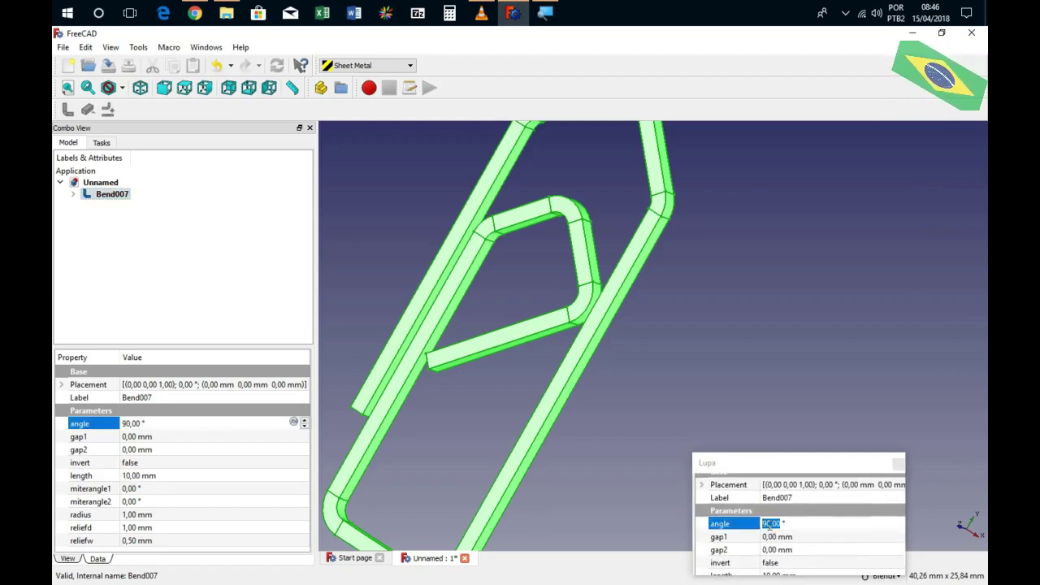
pyautogui.click(123, 424)
pyautogui.press('Delete')
pyautogui.write('90')
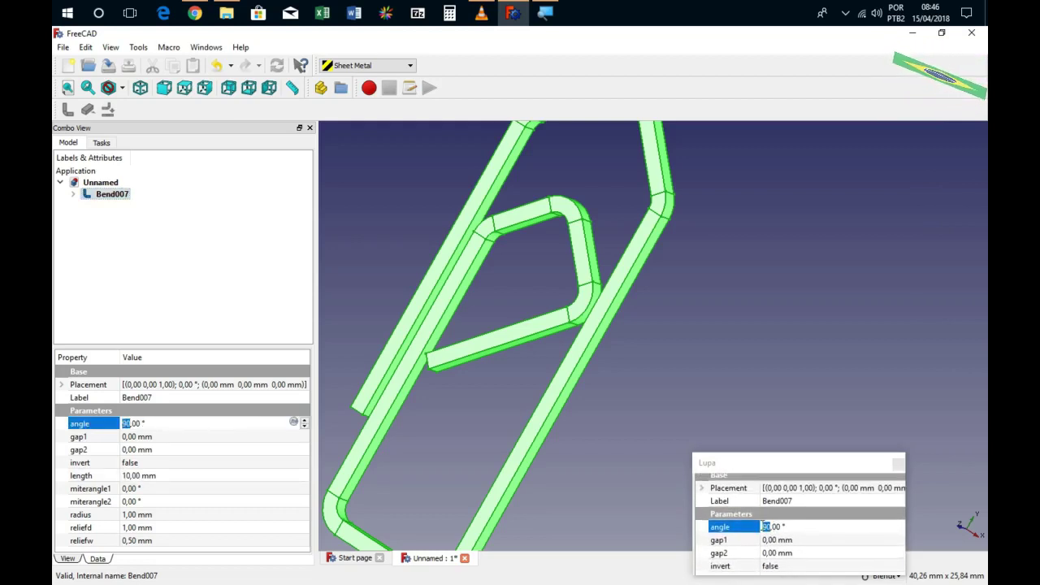
pyautogui.write('5')
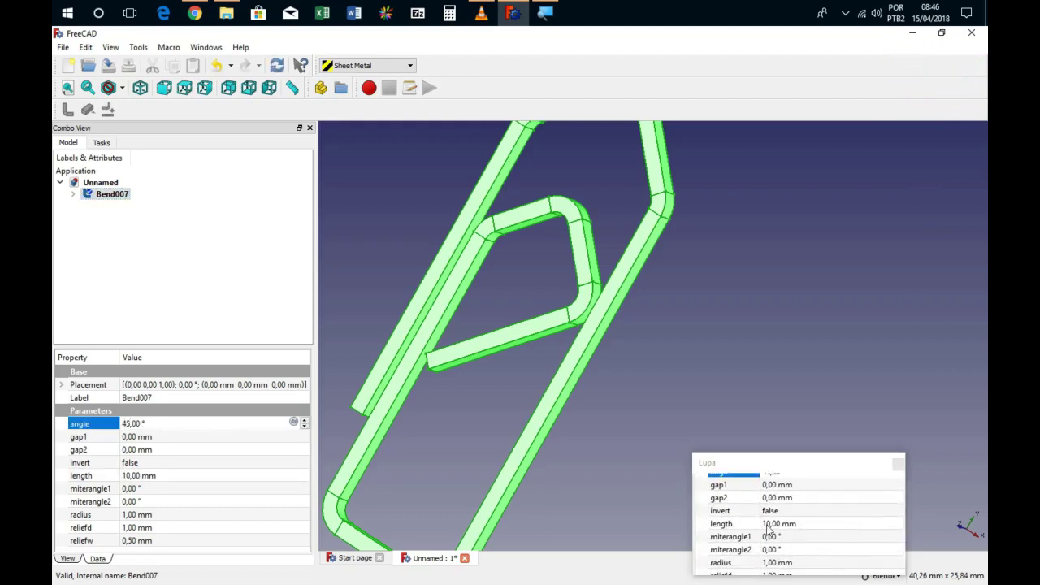
pyautogui.click(132, 476)
pyautogui.write('13')
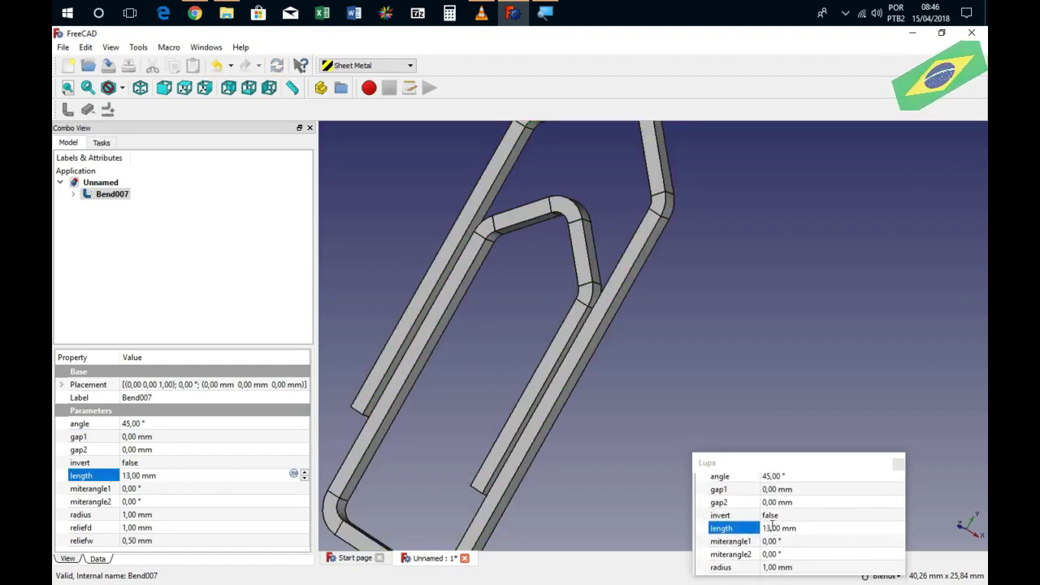
# Inspect the completed inner loop in isometric view, then clear the selection
pyautogui.scroll(-5, 556, 389)
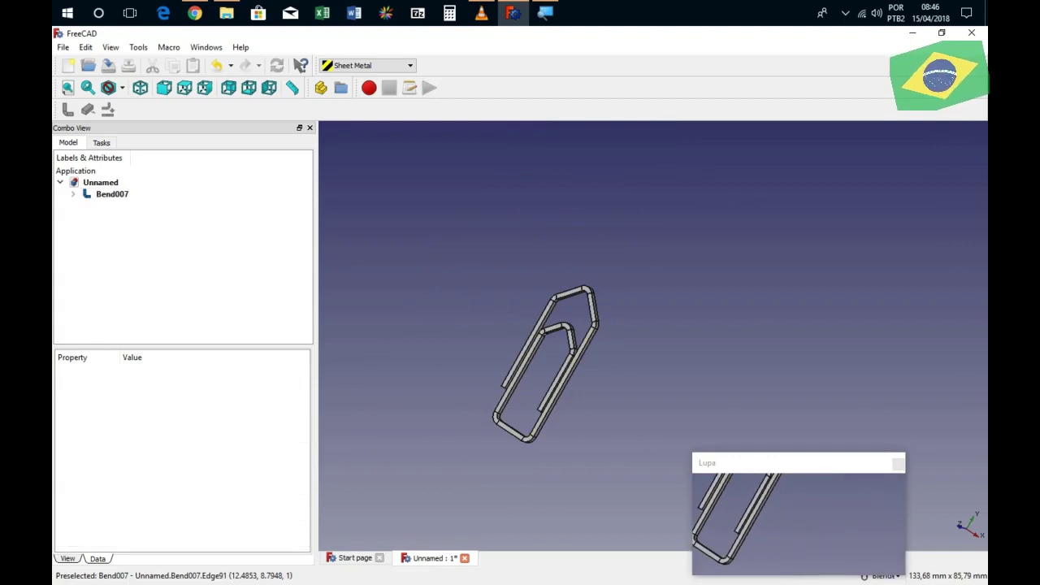
pyautogui.press('0')
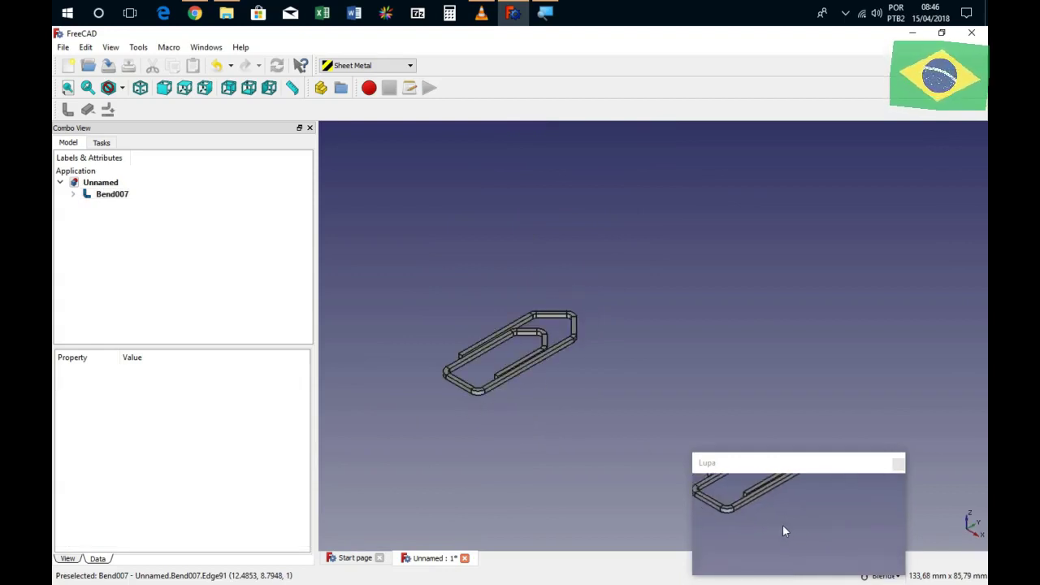
pyautogui.scroll(3, 799, 527)
pyautogui.scroll(-2, 800, 527)
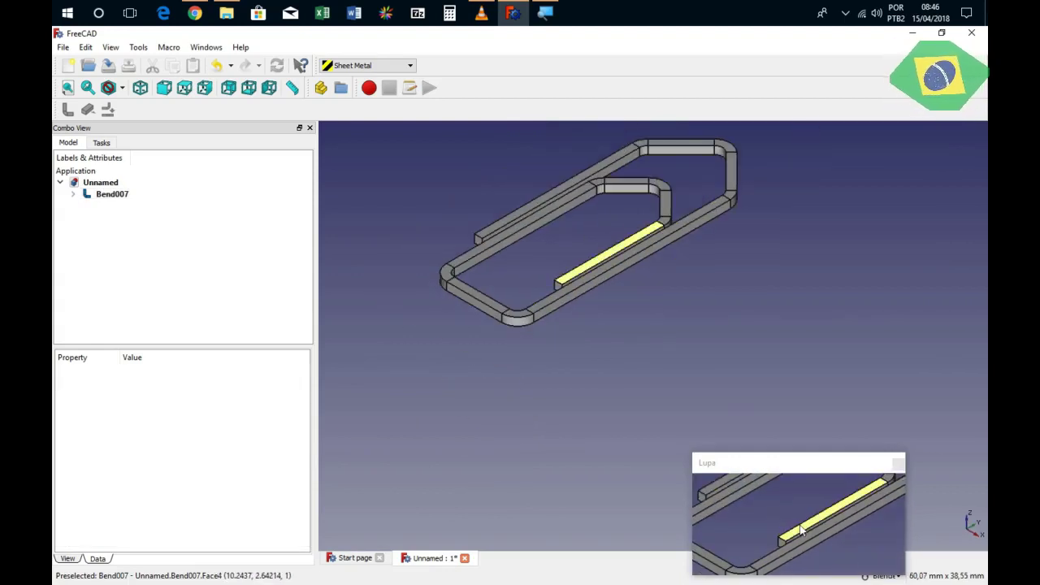
pyautogui.scroll(-2, 799, 528)
pyautogui.scroll(2, 800, 528)
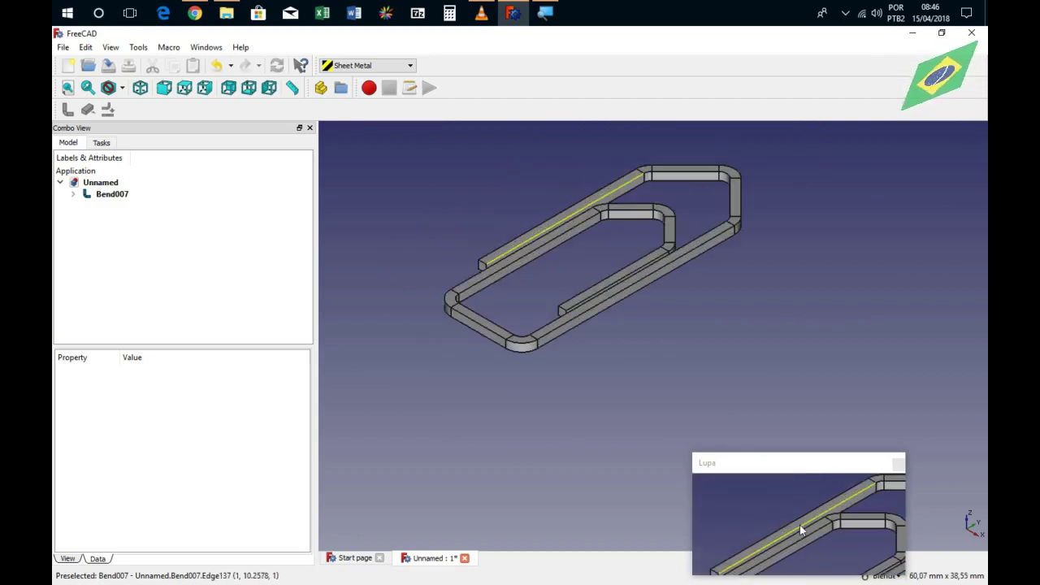
pyautogui.click(522, 239)
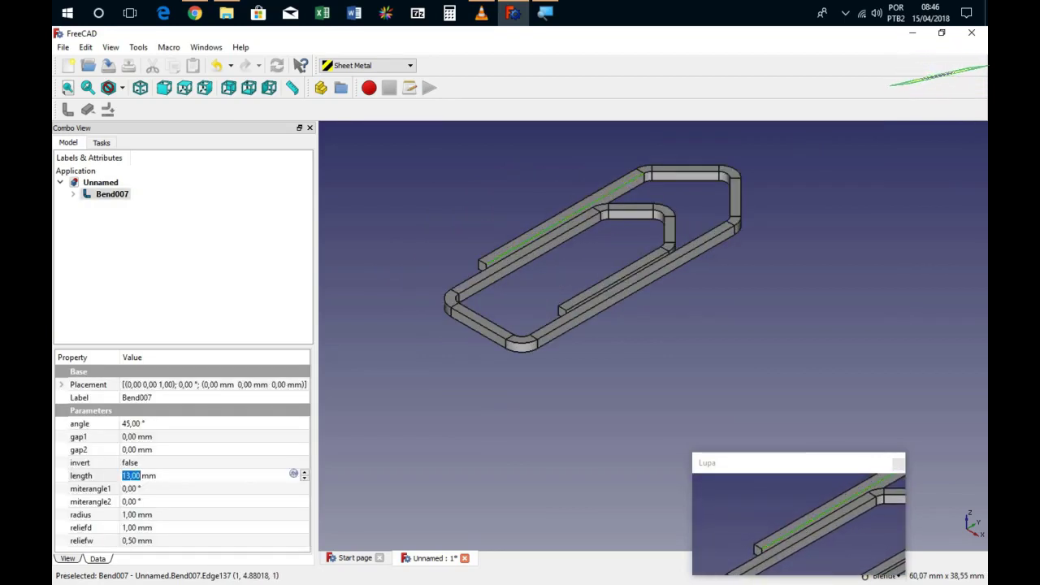
pyautogui.click(382, 195)
pyautogui.click(367, 65)
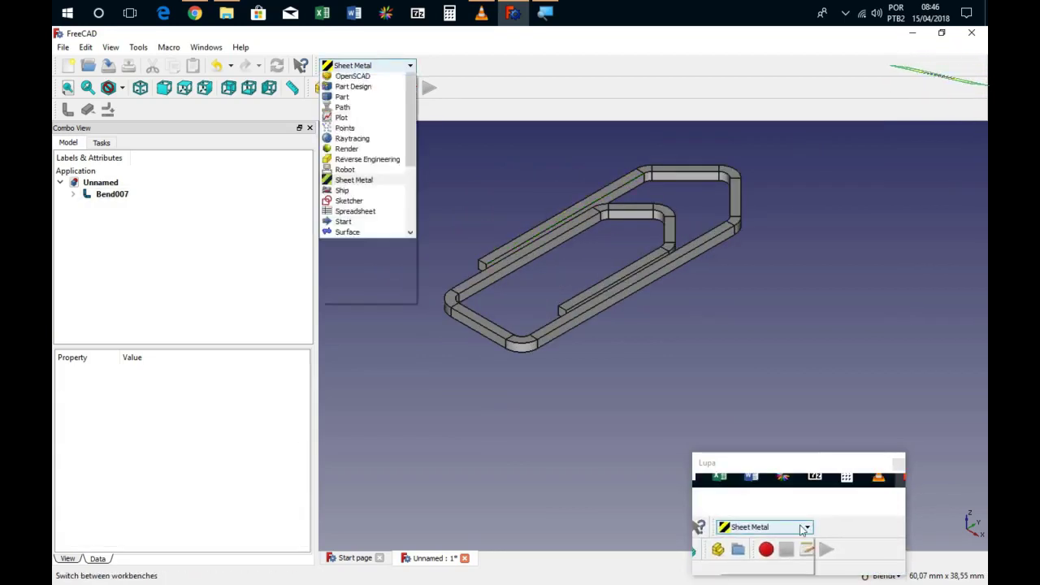
pyautogui.click(342, 223)
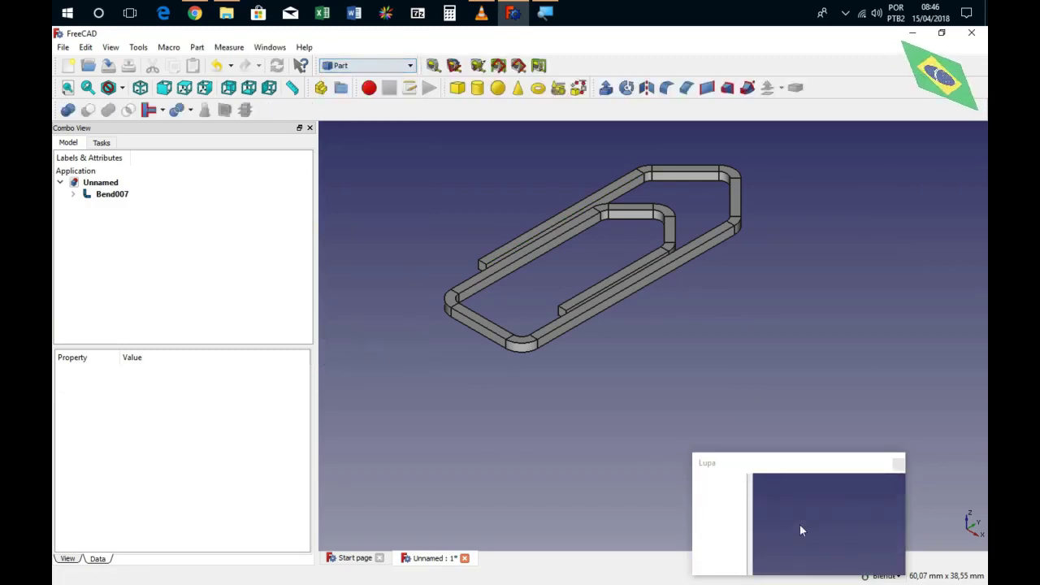
pyautogui.scroll(3, 486, 268)
pyautogui.click(487, 269)
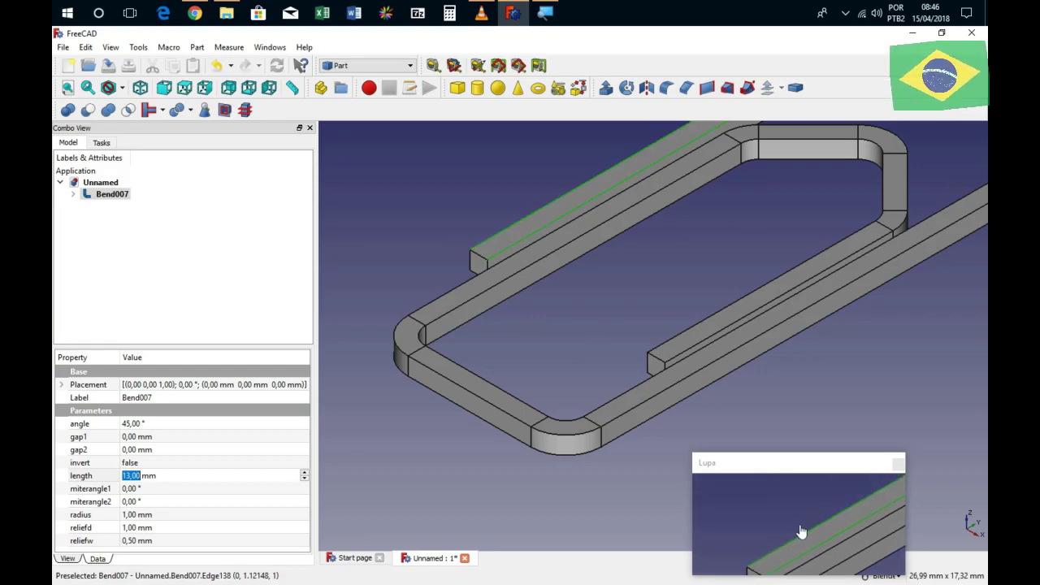
pyautogui.scroll(-5, 487, 260)
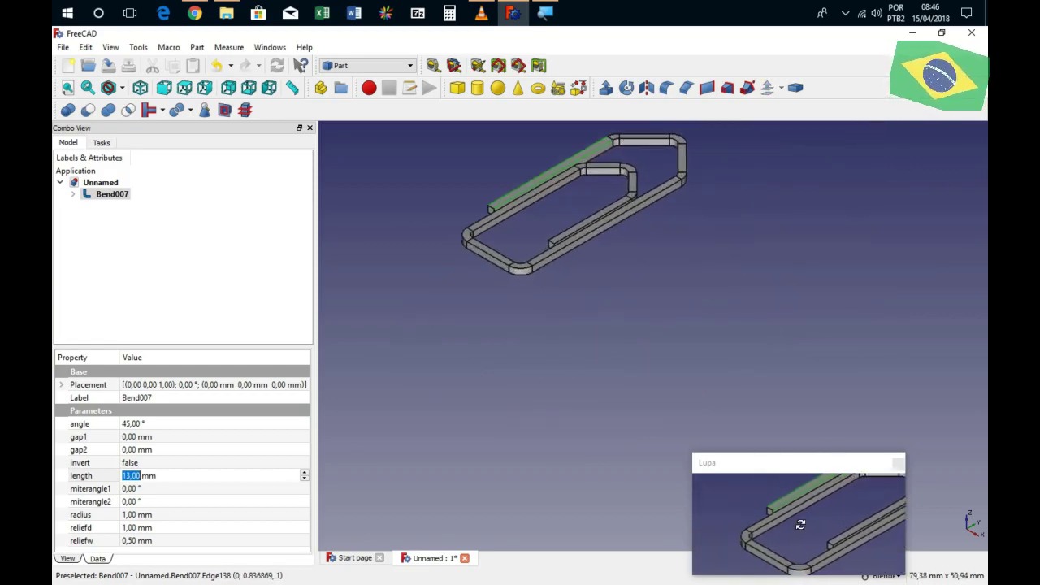
pyautogui.moveTo(524, 224)
pyautogui.mouseDown(button='middle')
pyautogui.moveTo(711, 268)
pyautogui.moveTo(813, 276)
pyautogui.mouseUp(button='middle')
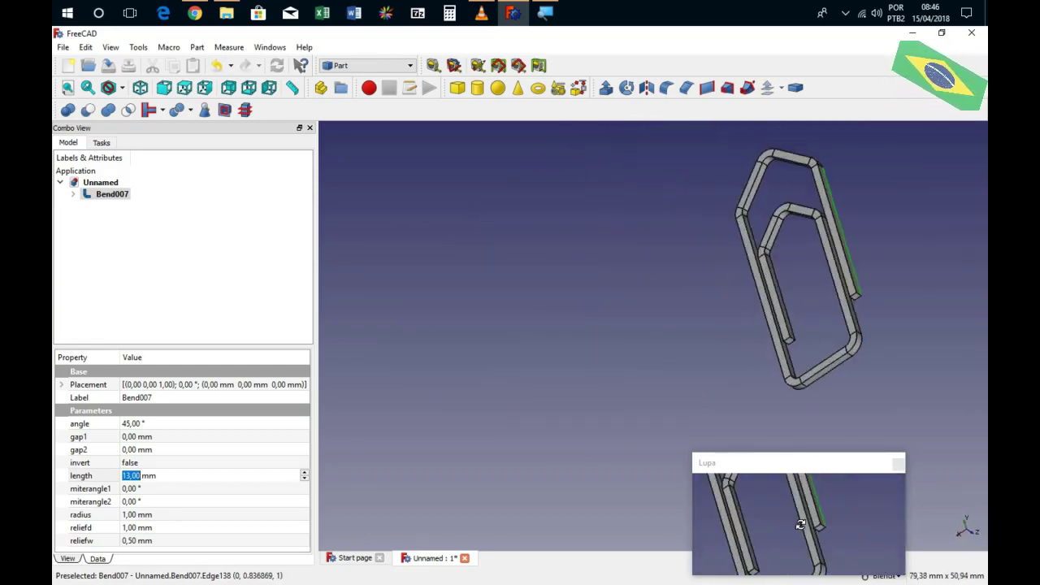
pyautogui.scroll(5, 829, 268)
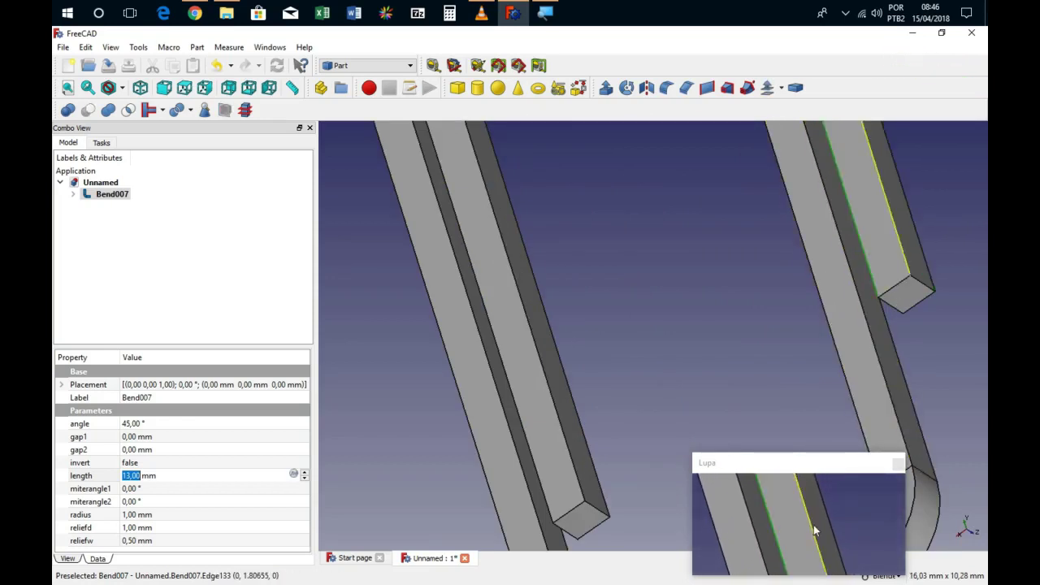
pyautogui.scroll(-5, 800, 525)
pyautogui.scroll(5, 800, 525)
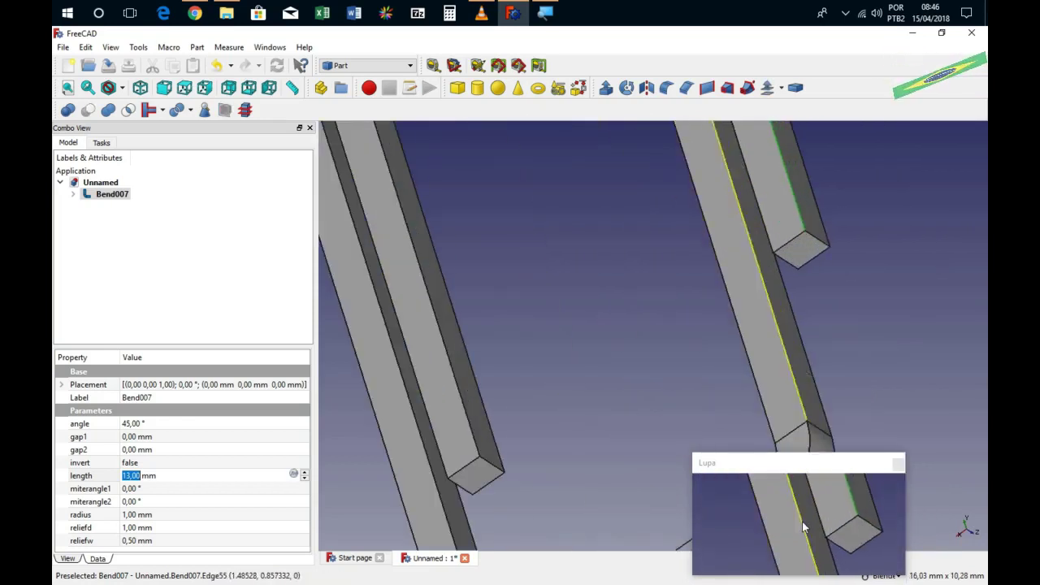
pyautogui.scroll(-3, 800, 524)
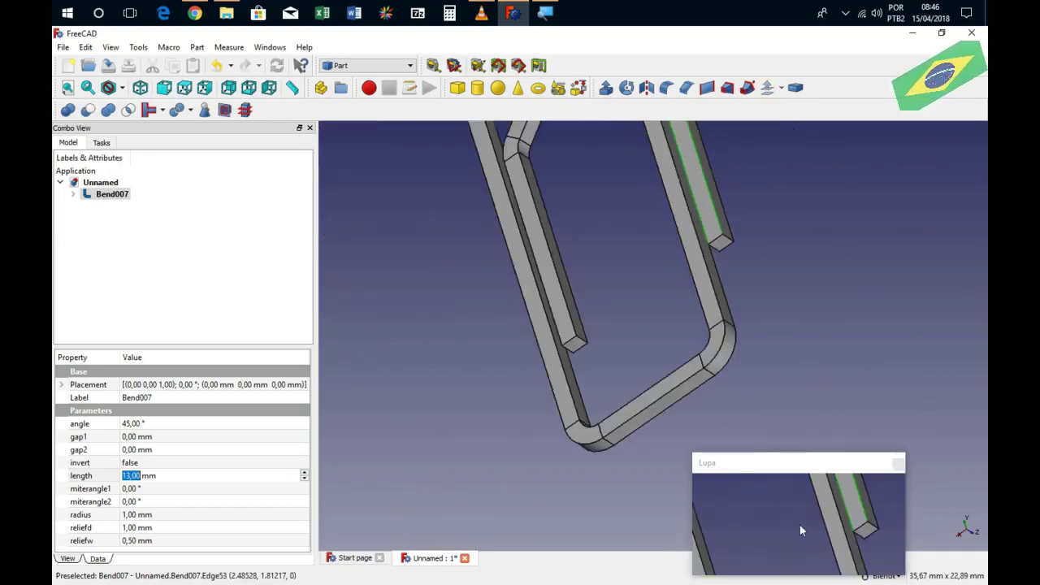
pyautogui.moveTo(800, 525); pyautogui.dragTo(788, 524, button='middle')
pyautogui.moveTo(557, 187); pyautogui.dragTo(543, 284, button='middle')
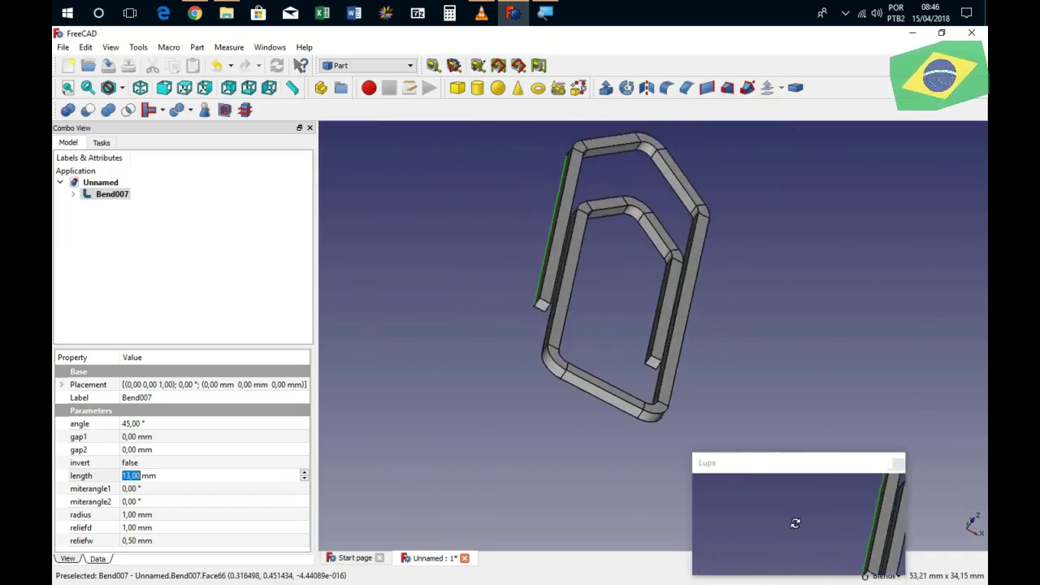
pyautogui.scroll(4, 543, 284)
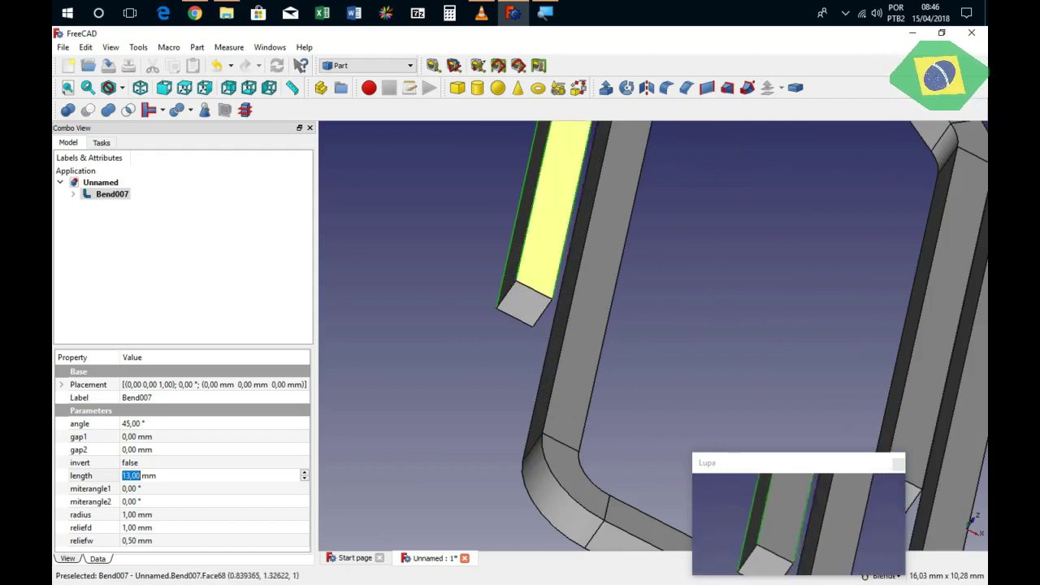
pyautogui.scroll(-5, 492, 151)
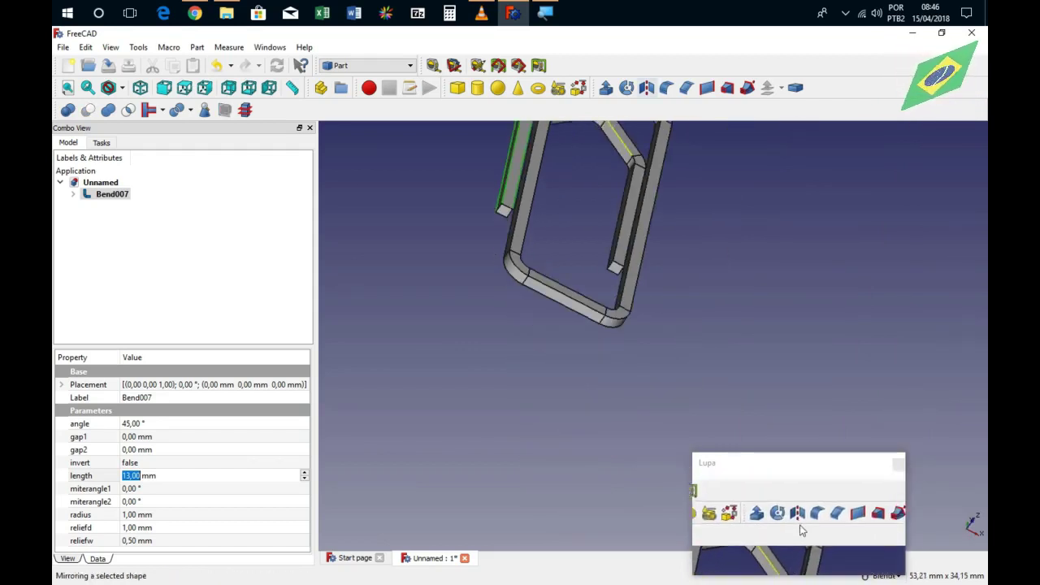
# Fillet all edges of Bend007 at 0.49 mm radius to make a round wire
pyautogui.click(666, 87)
pyautogui.write('0,49')
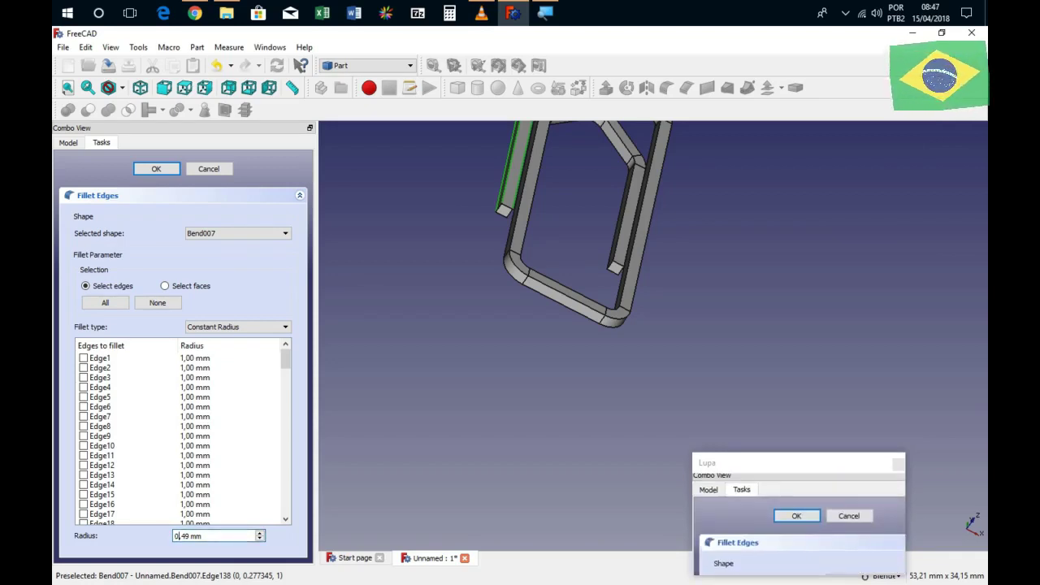
pyautogui.press('Return')
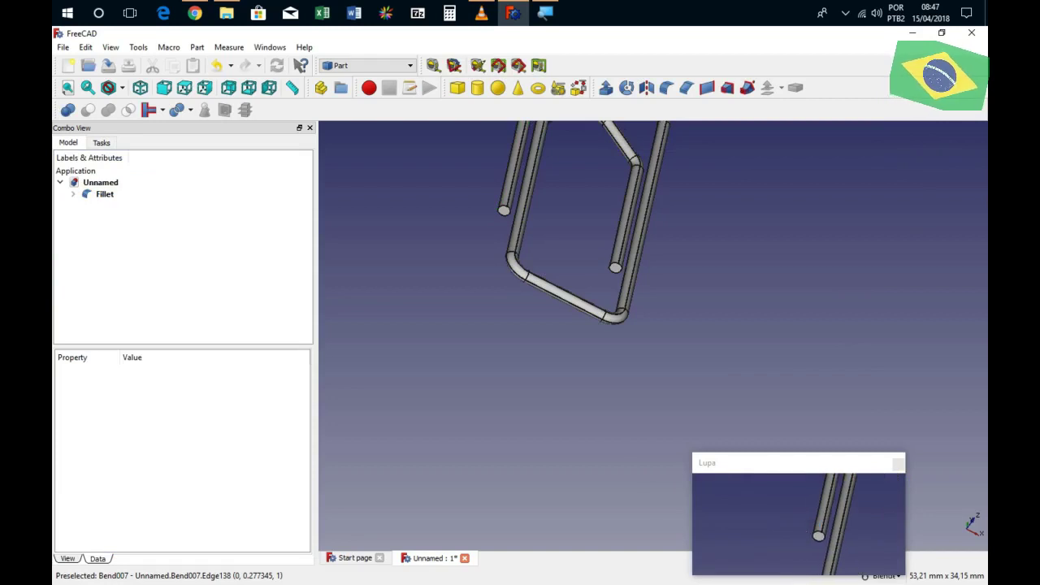
# Zoom in and out on the rounded paperclip to inspect the filleted wire
pyautogui.scroll(3, 800, 525)
pyautogui.scroll(-5, 799, 524)
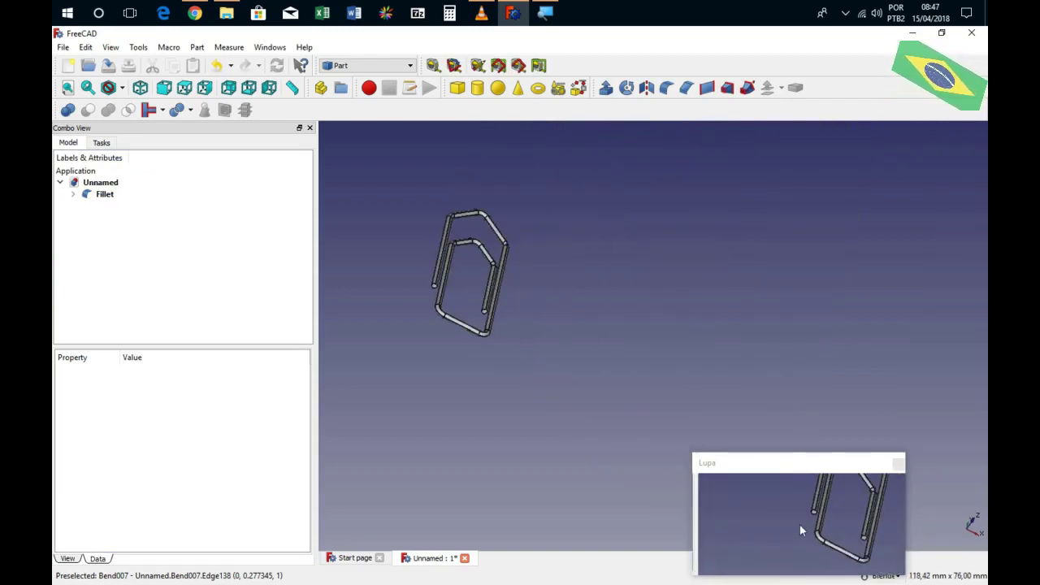
pyautogui.scroll(1, 800, 530)
pyautogui.scroll(2, 800, 530)
pyautogui.scroll(2, 798, 535)
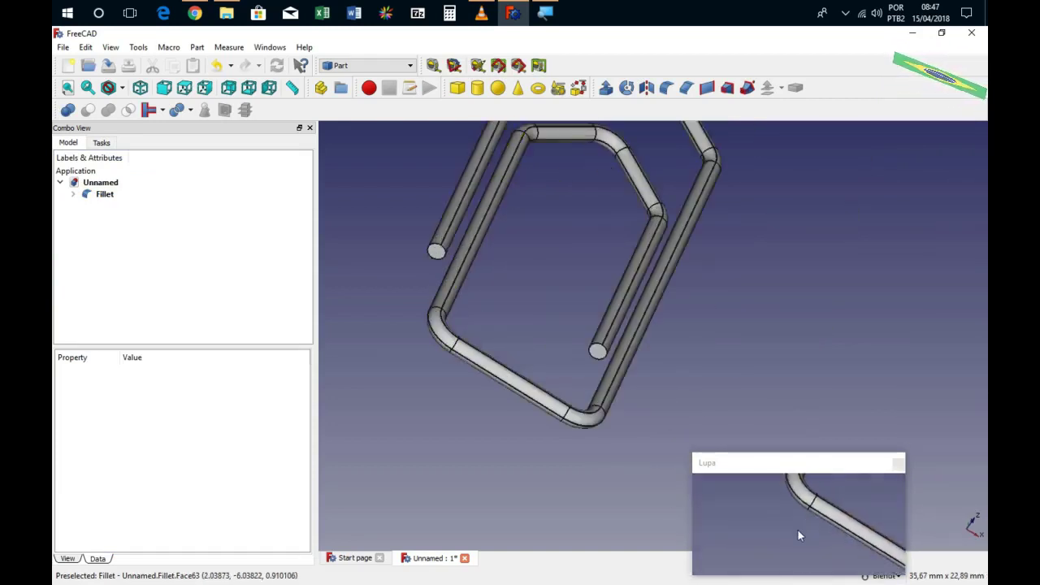
pyautogui.scroll(-3, 798, 529)
pyautogui.scroll(1, 801, 527)
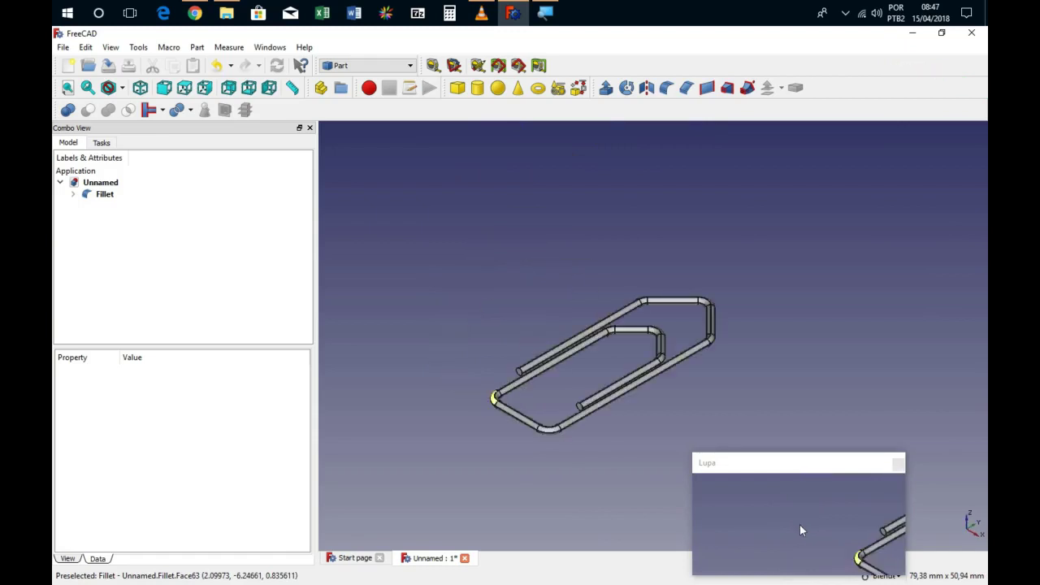
pyautogui.scroll(3, 801, 529)
pyautogui.scroll(-1, 801, 529)
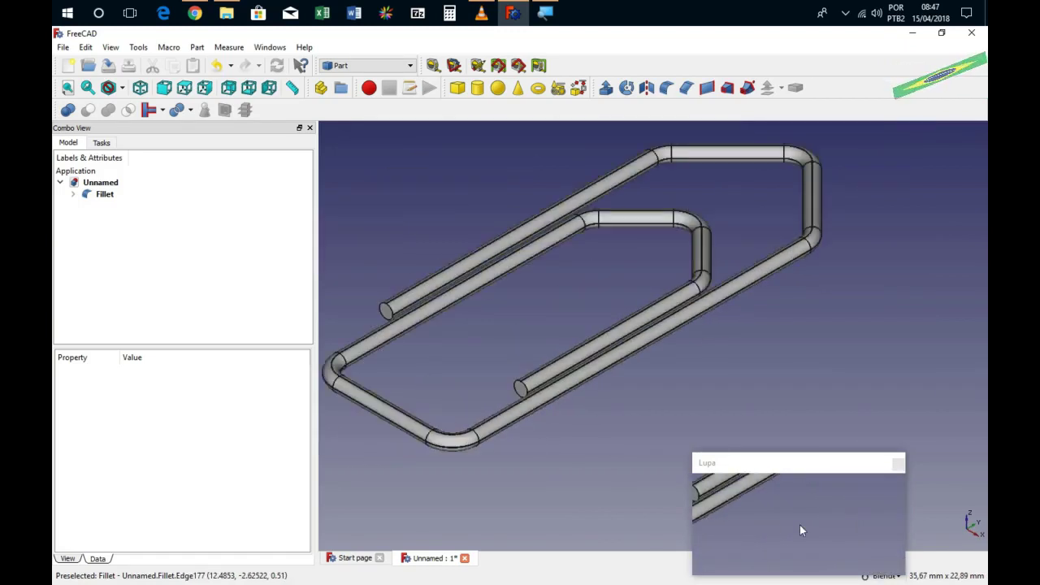
pyautogui.scroll(-2, 800, 528)
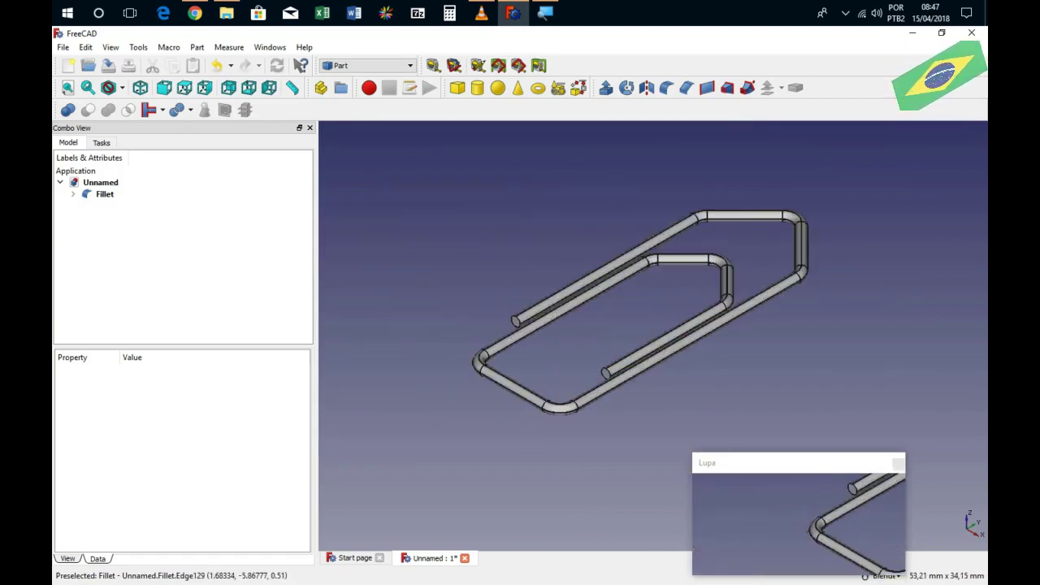
pyautogui.scroll(1, 800, 525)
pyautogui.scroll(-1, 800, 525)
pyautogui.scroll(-1, 800, 525)
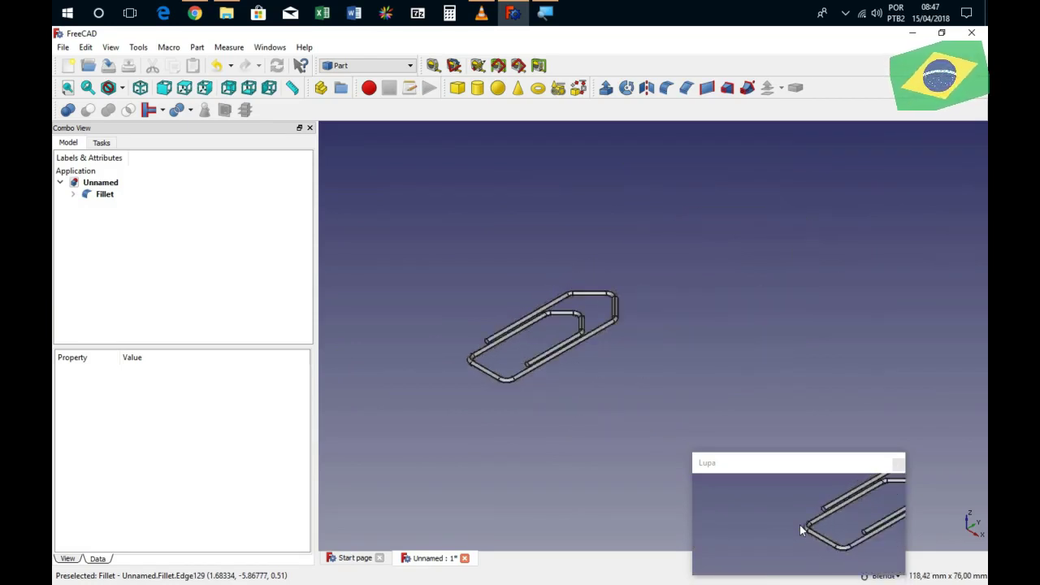
# Check the paperclip from the front, top, side and isometric standard views
pyautogui.press('1')
pyautogui.press('2')
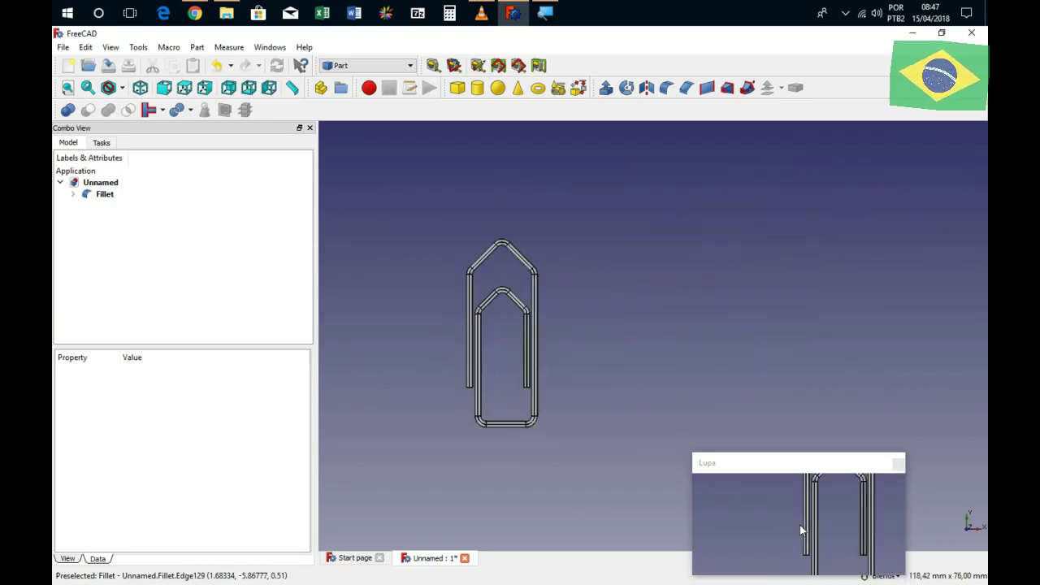
pyautogui.press('0')
pyautogui.press('3')
pyautogui.press('1')
pyautogui.press('2')
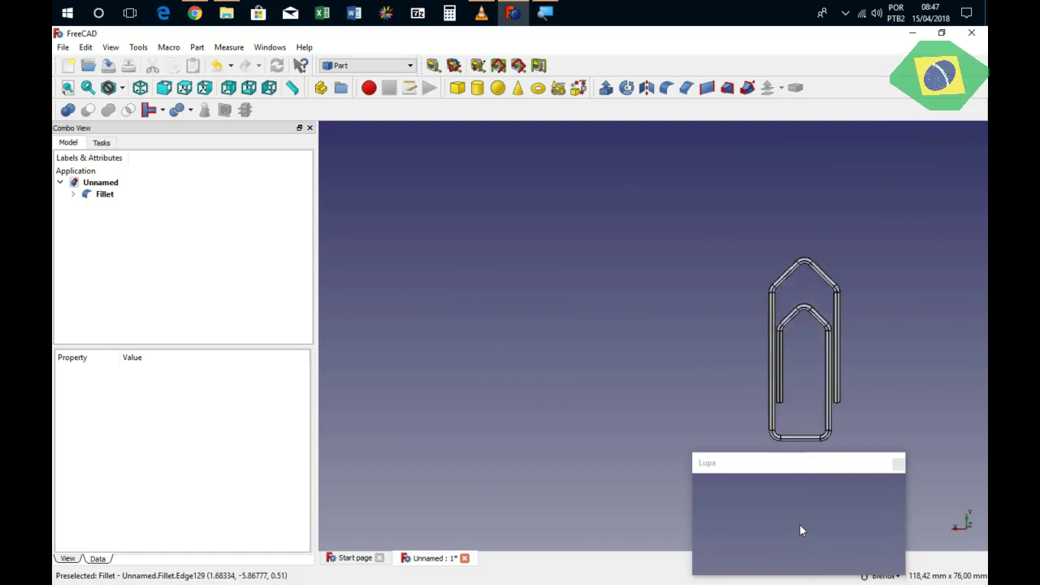
pyautogui.press('0')
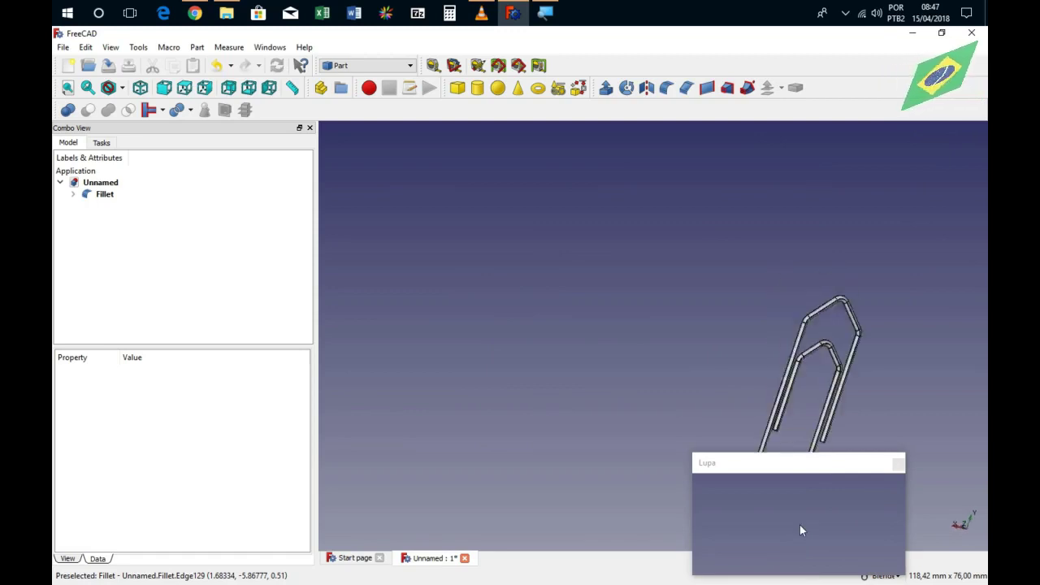
pyautogui.scroll(2, 467, 357)
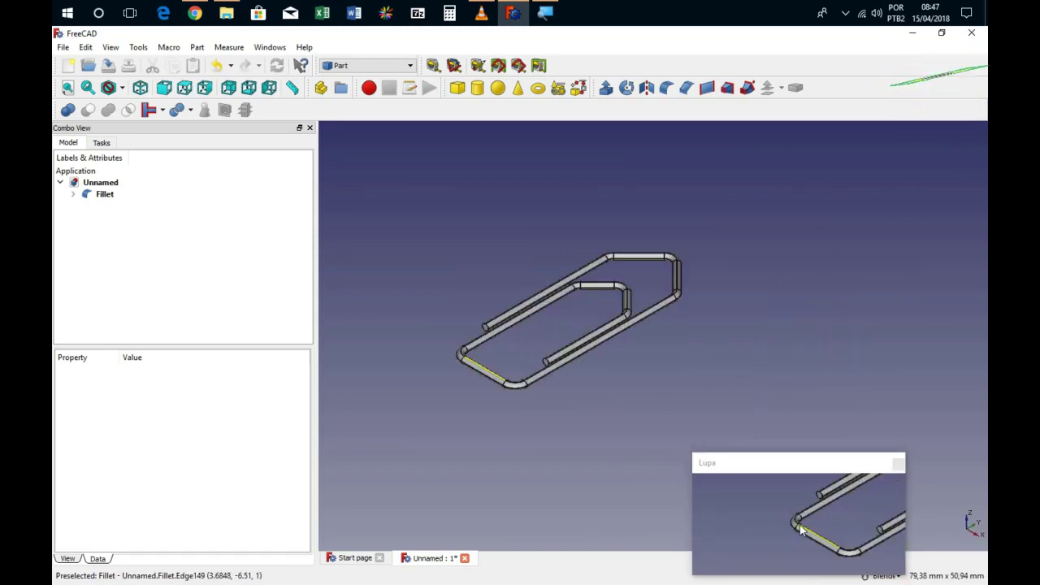
pyautogui.scroll(4, 466, 356)
# Set the Fillet object's Shape Color to pure red in the View properties
pyautogui.click(745, 520)
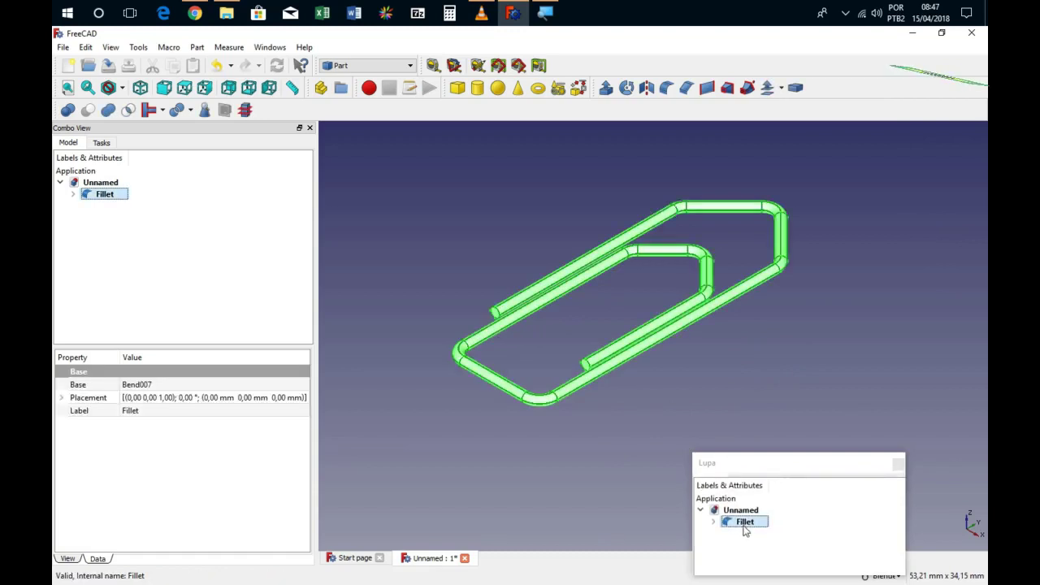
pyautogui.click(68, 558)
pyautogui.click(215, 542)
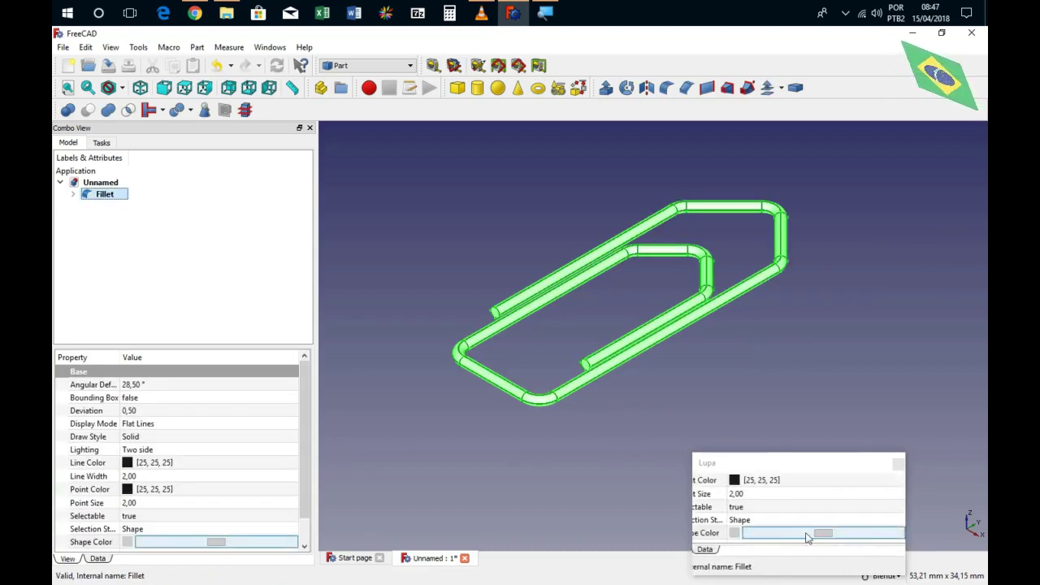
pyautogui.click(215, 542)
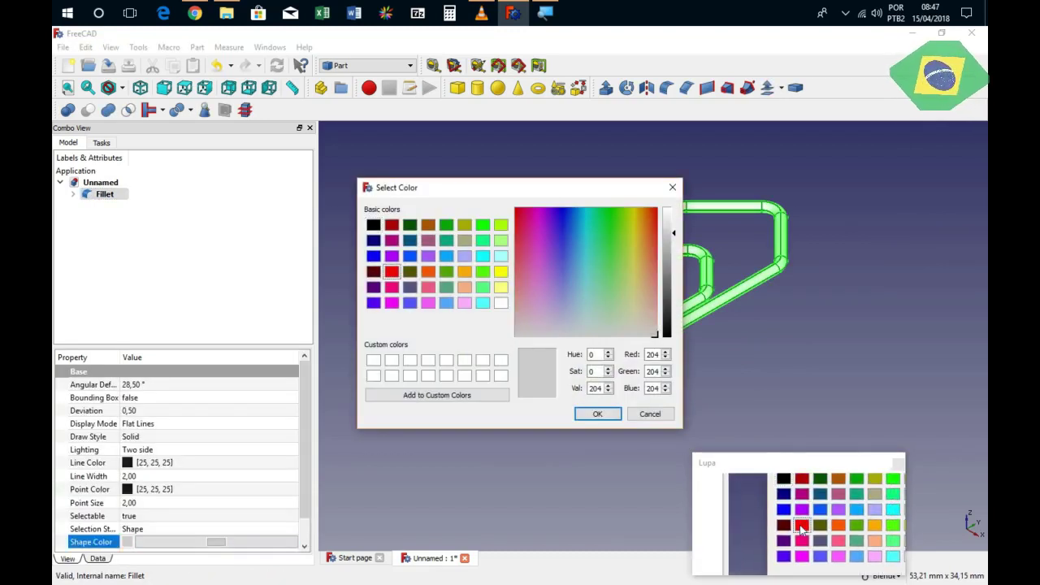
pyautogui.click(392, 271)
pyautogui.click(597, 414)
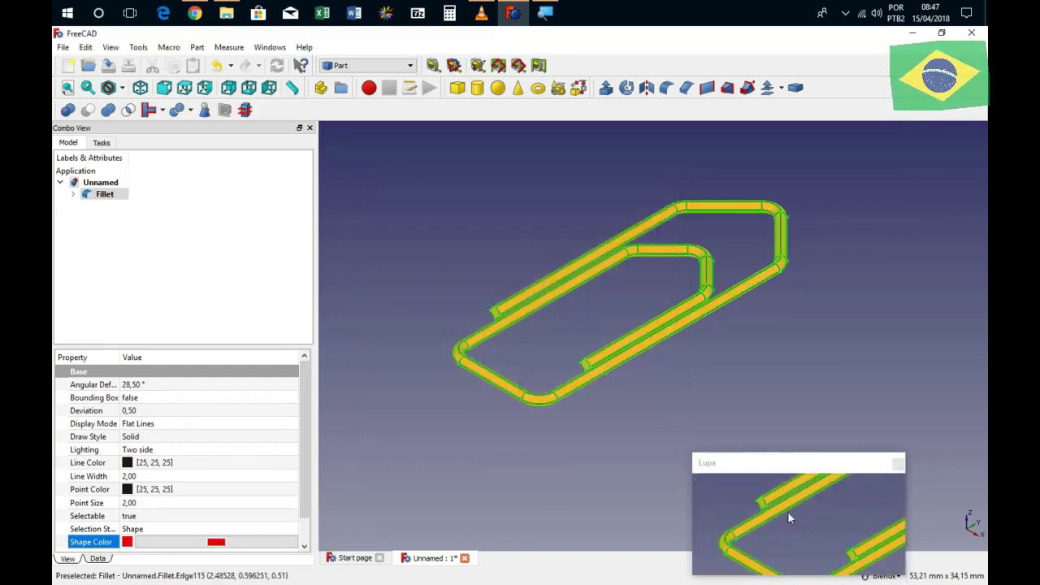
pyautogui.scroll(-3, 569, 355)
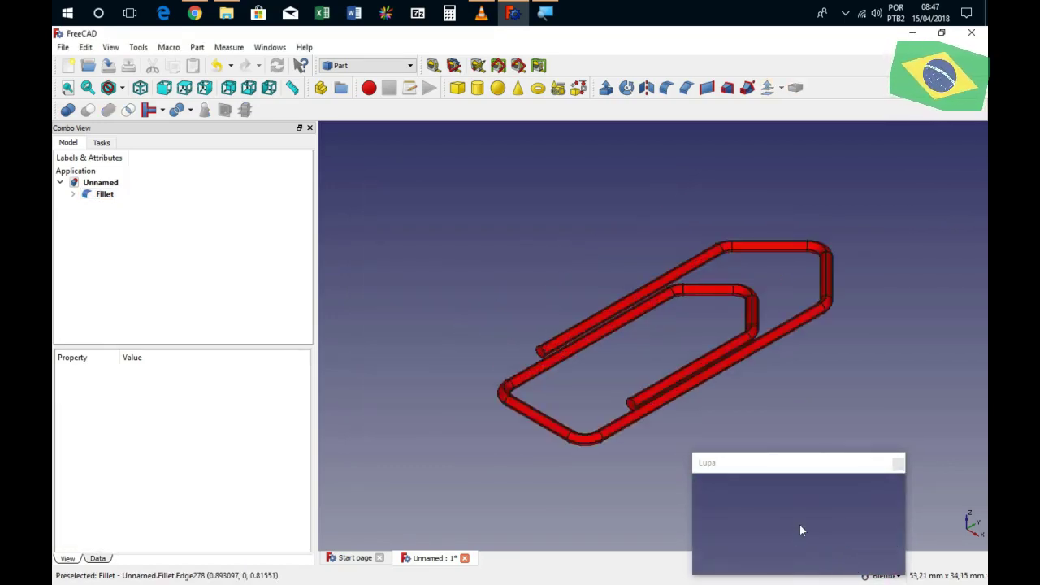
pyautogui.scroll(3, 800, 530)
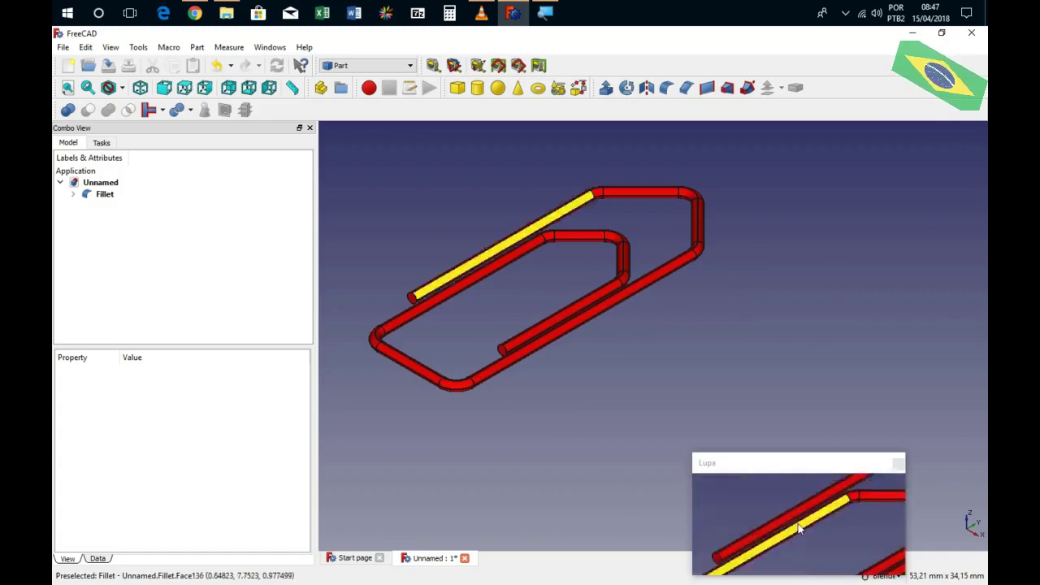
pyautogui.scroll(3, 800, 525)
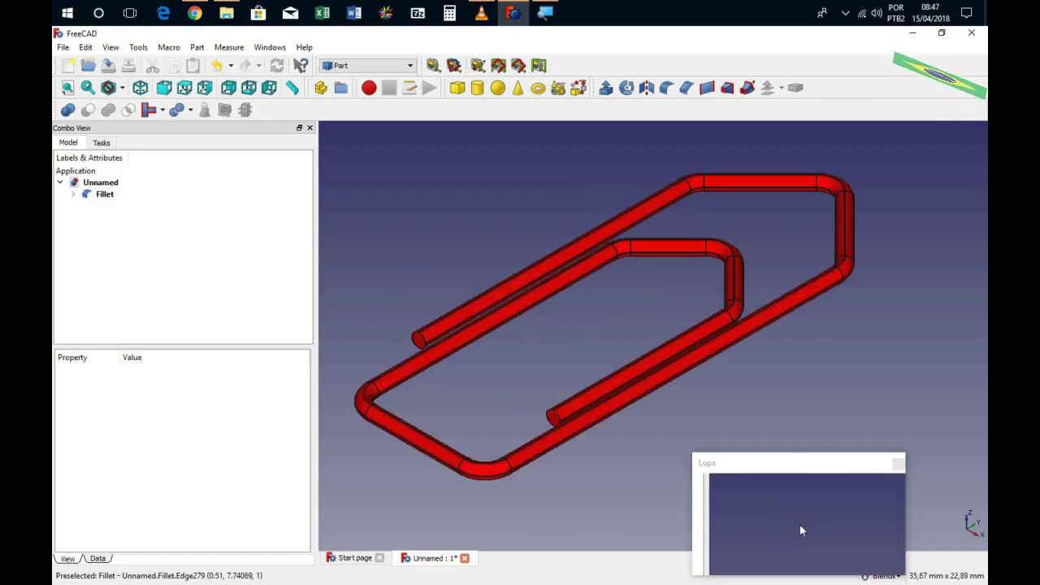